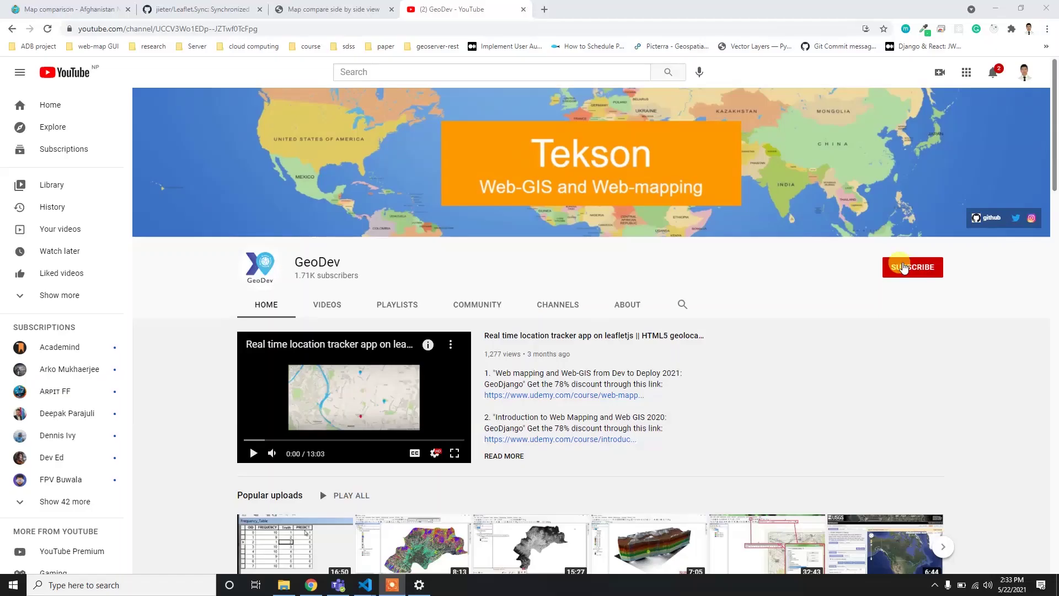
# - Subscribe to GeoDev with All notifications and bring up its Videos list
pyautogui.click(905, 269)
pyautogui.click(934, 271)
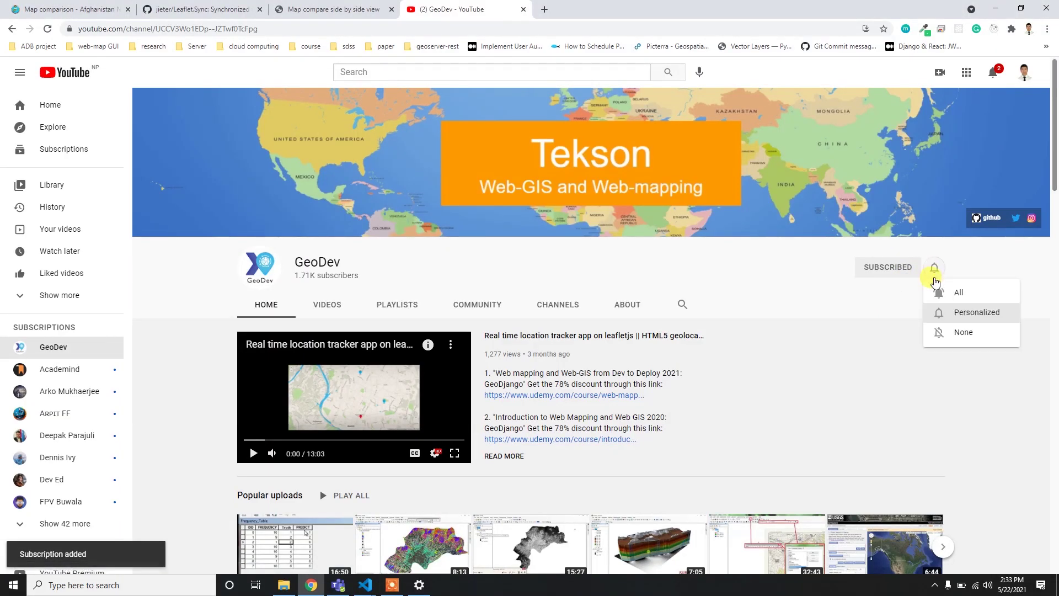
pyautogui.click(954, 292)
pyautogui.scroll(-3, 753, 332)
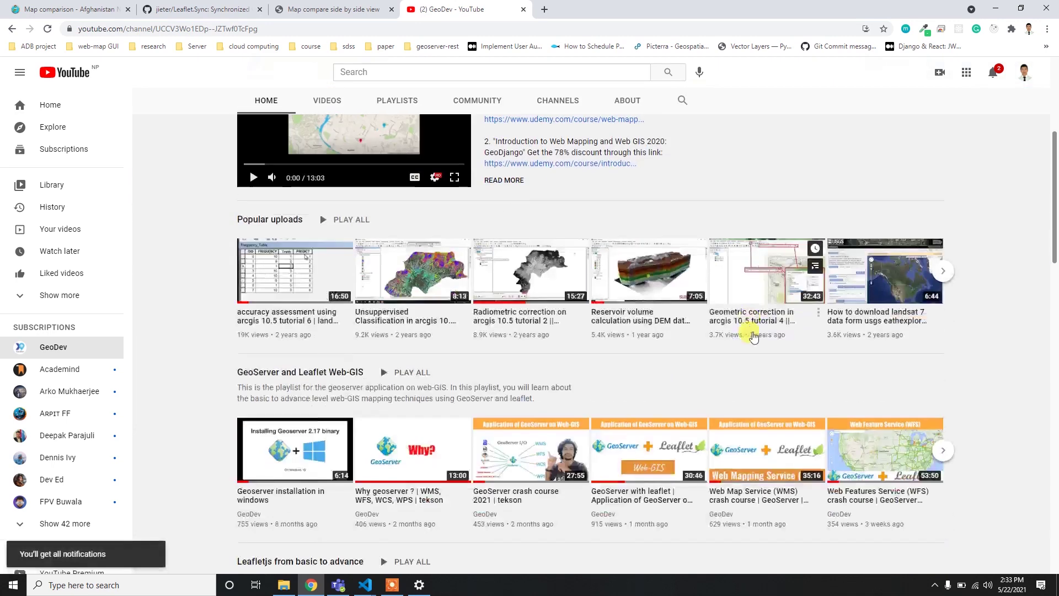
pyautogui.scroll(-3, 753, 336)
pyautogui.scroll(-3, 662, 335)
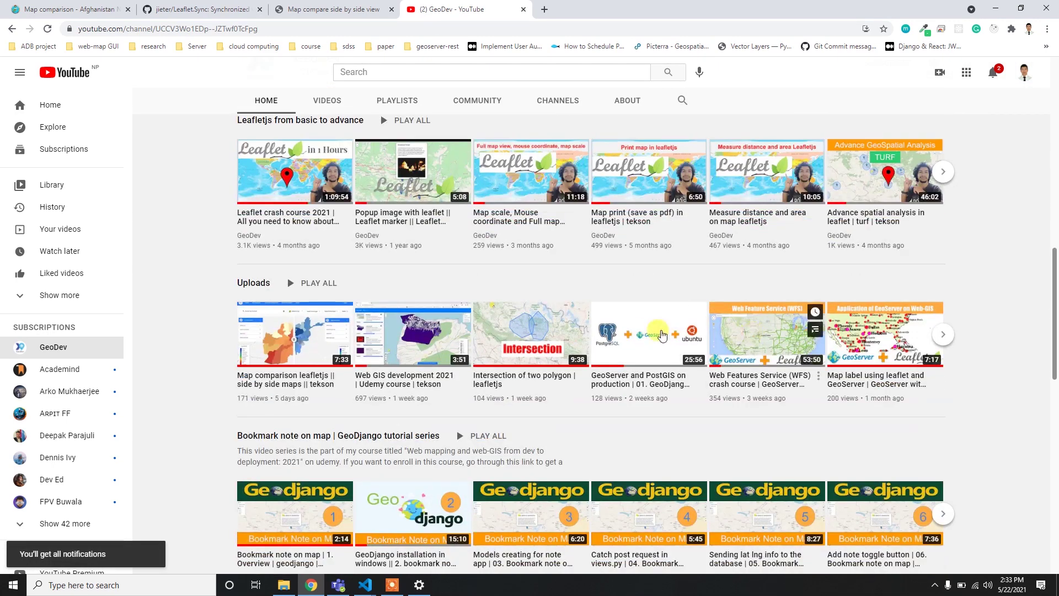
pyautogui.scroll(-3, 704, 331)
pyautogui.scroll(-3, 640, 329)
pyautogui.scroll(-2, 646, 331)
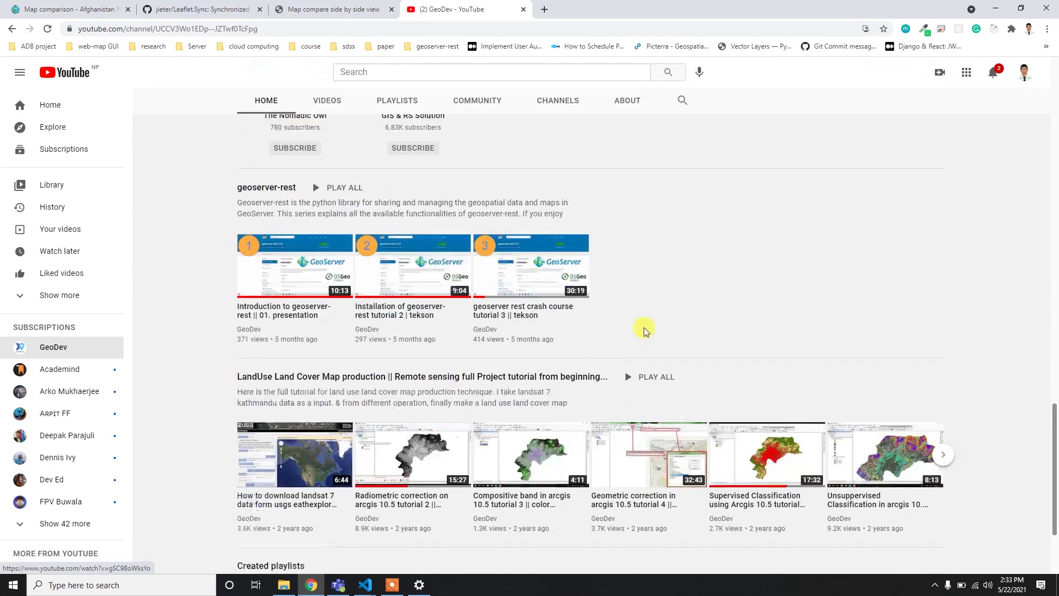
pyautogui.scroll(-2, 646, 331)
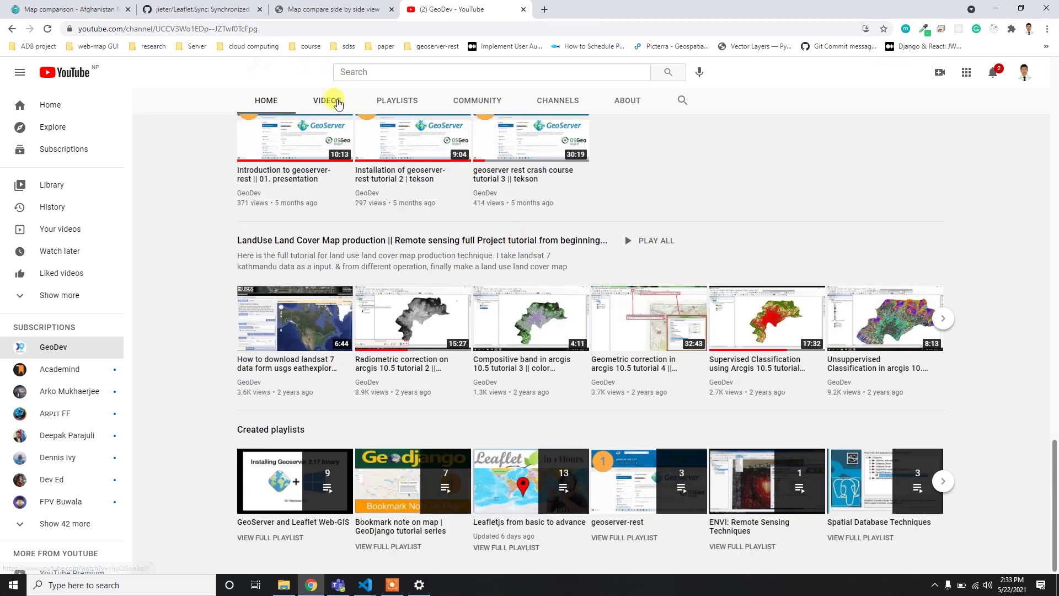
pyautogui.click(337, 103)
pyautogui.scroll(-2, 386, 281)
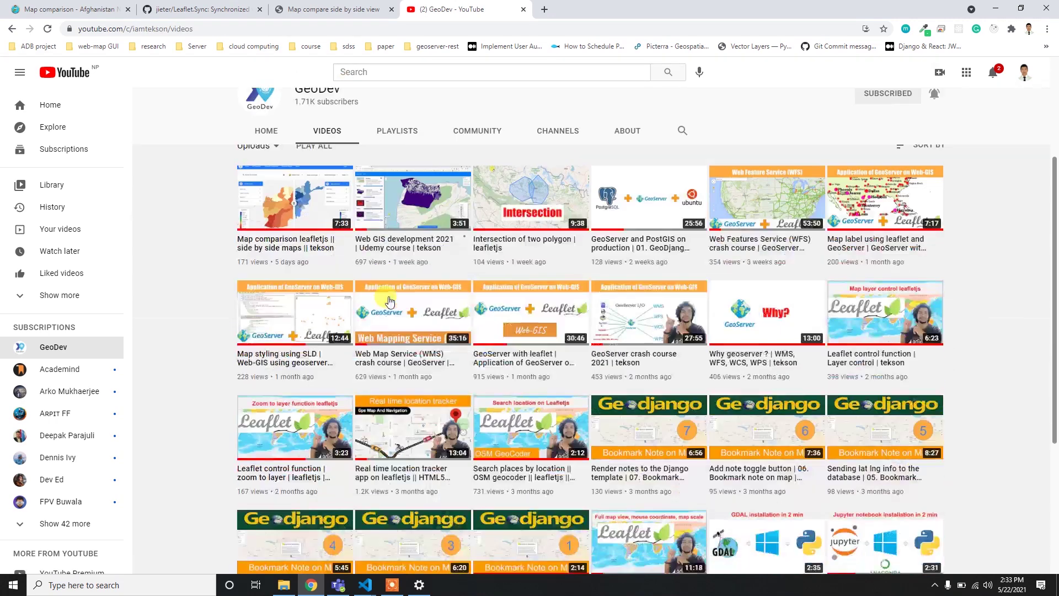
pyautogui.scroll(-2, 389, 301)
pyautogui.scroll(-2, 389, 306)
pyautogui.scroll(-3, 391, 319)
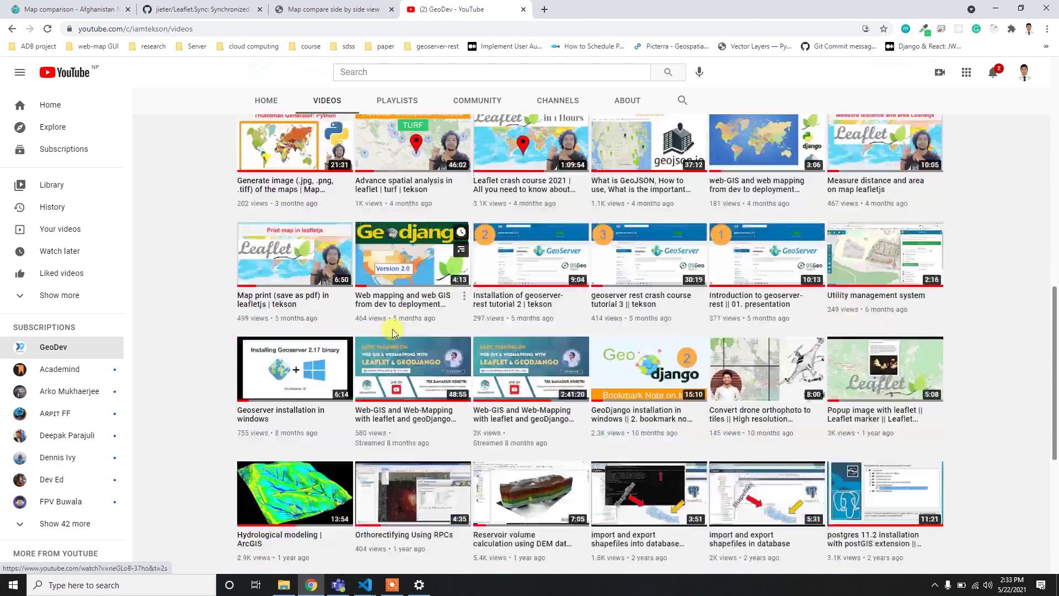
pyautogui.scroll(-2, 392, 328)
pyautogui.scroll(-2, 396, 343)
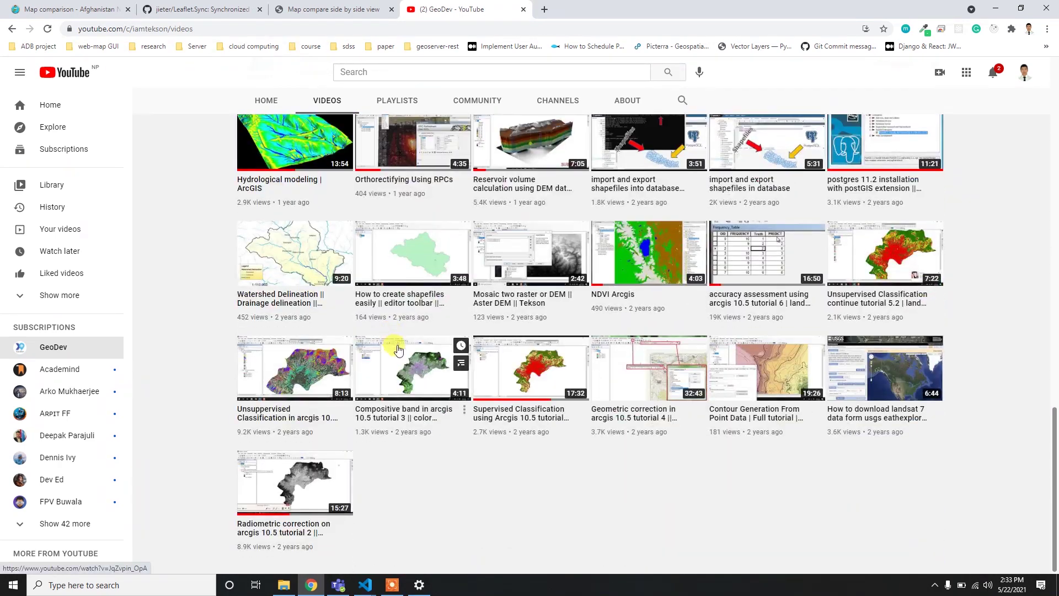
pyautogui.scroll(1, 397, 350)
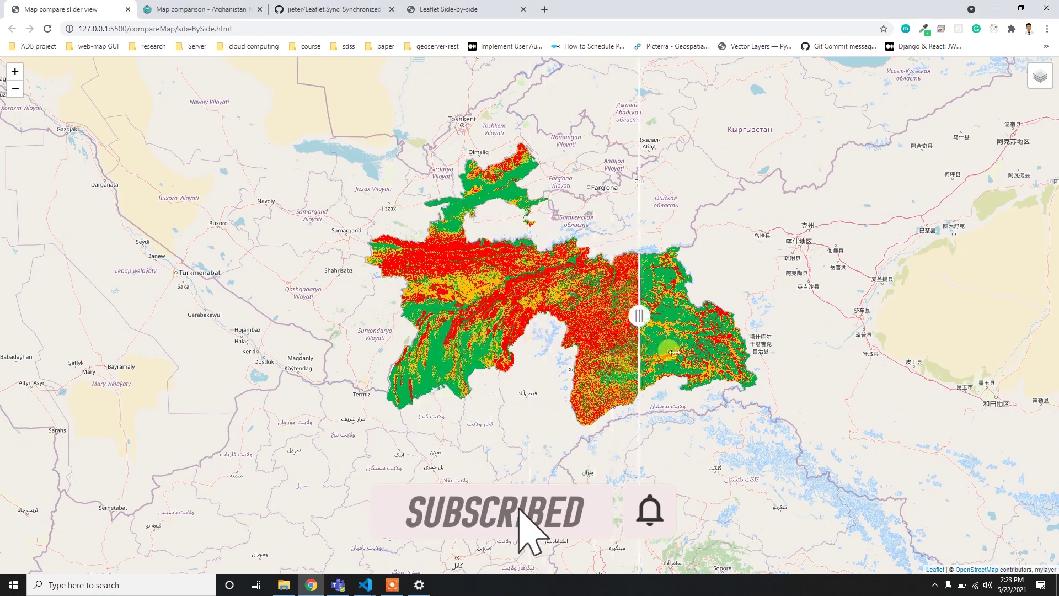
# - Sweep the comparison divider right across Tajikistan, then nudge it to compare the hazard layers
pyautogui.moveTo(529, 317)
pyautogui.mouseDown()
pyautogui.moveTo(605, 349)
pyautogui.moveTo(563, 352)
pyautogui.mouseUp()
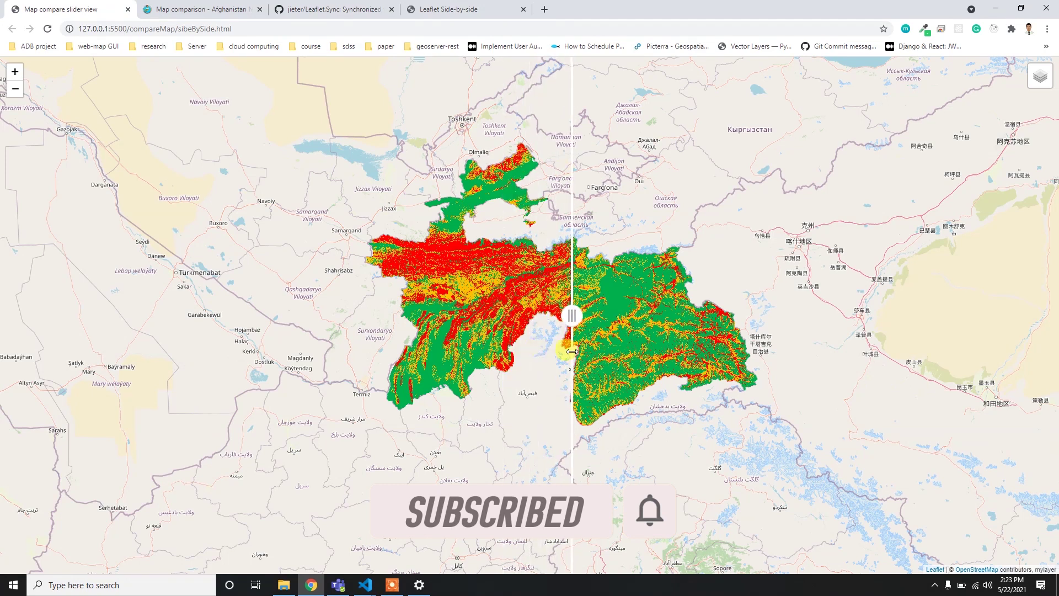
pyautogui.moveTo(562, 351); pyautogui.dragTo(572, 350)
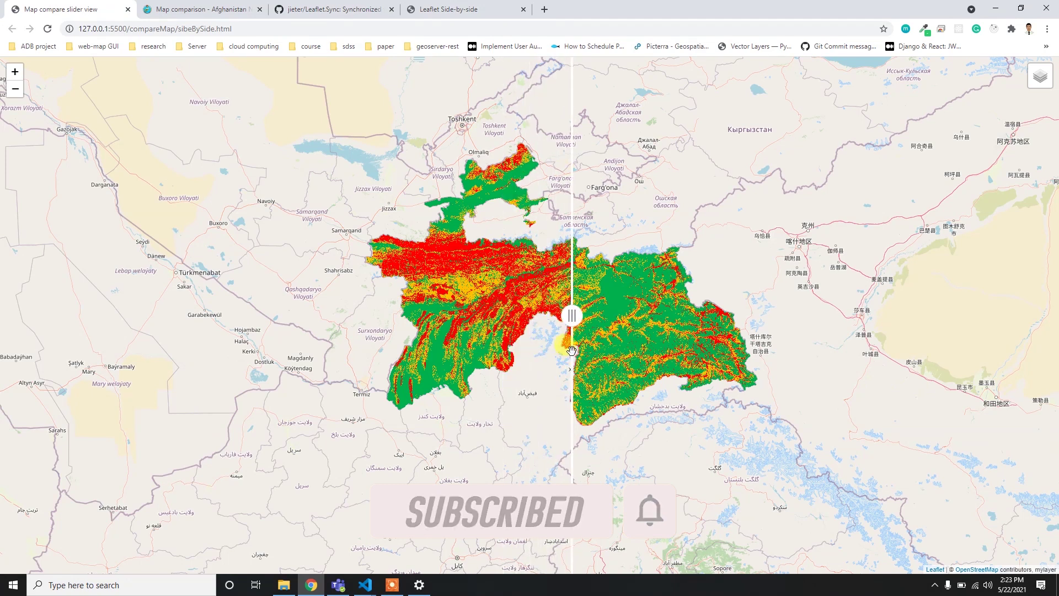
# - On the Afghanistan NAEZ comparison page, choose the Side by side View preview
pyautogui.click(195, 16)
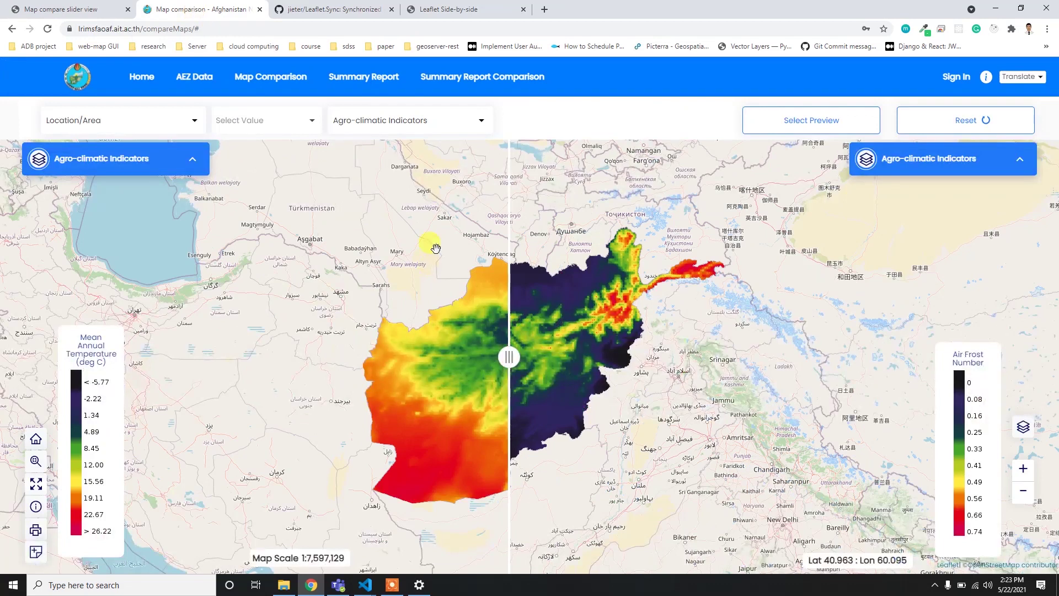
pyautogui.click(787, 122)
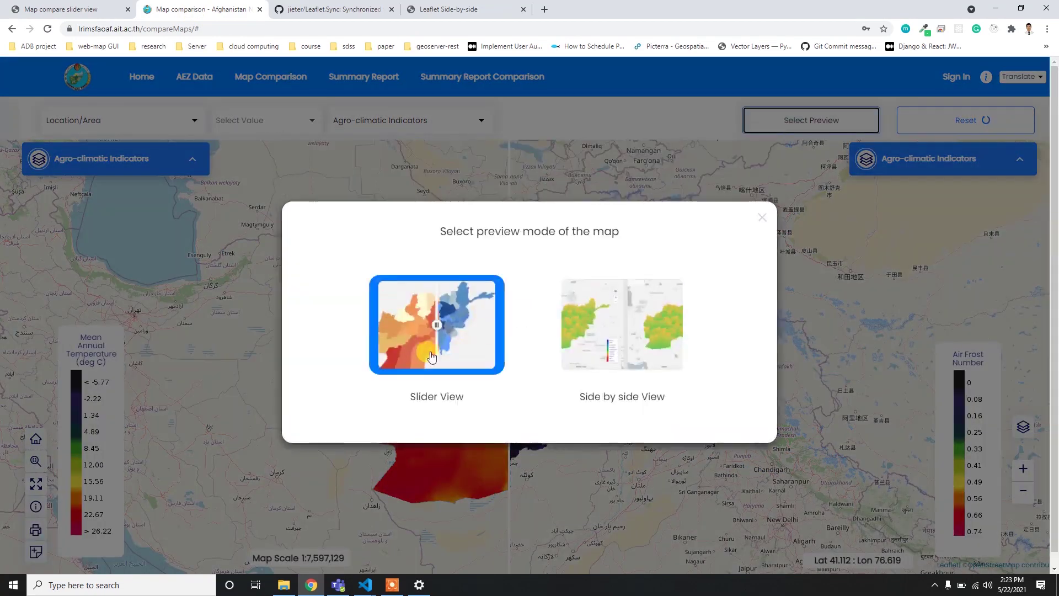
pyautogui.click(597, 344)
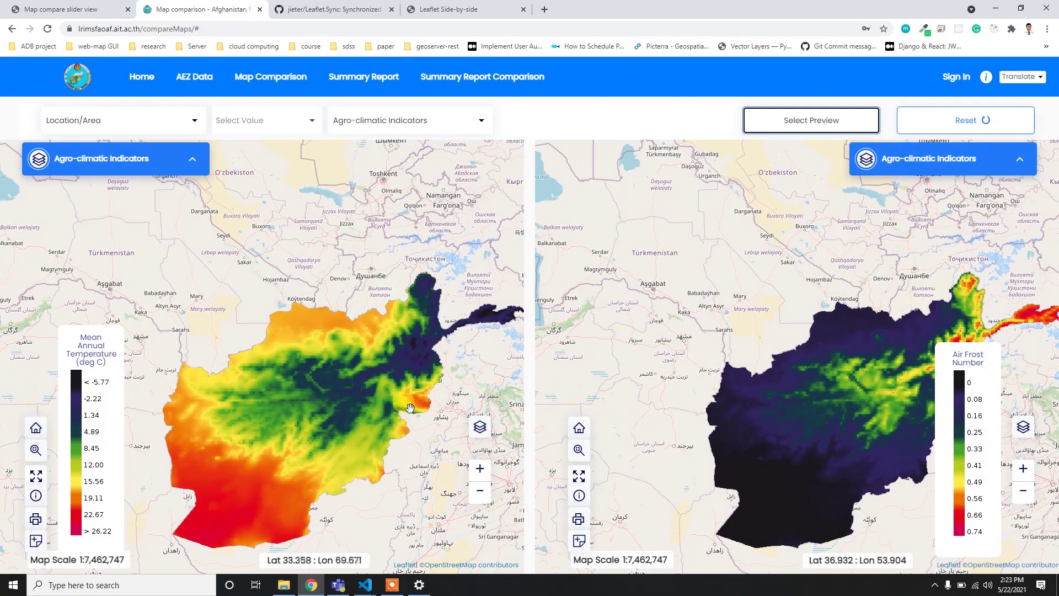
# - Pan and zoom the synchronized temperature and air frost maps over northern Afghanistan
pyautogui.moveTo(726, 378); pyautogui.dragTo(733, 334)
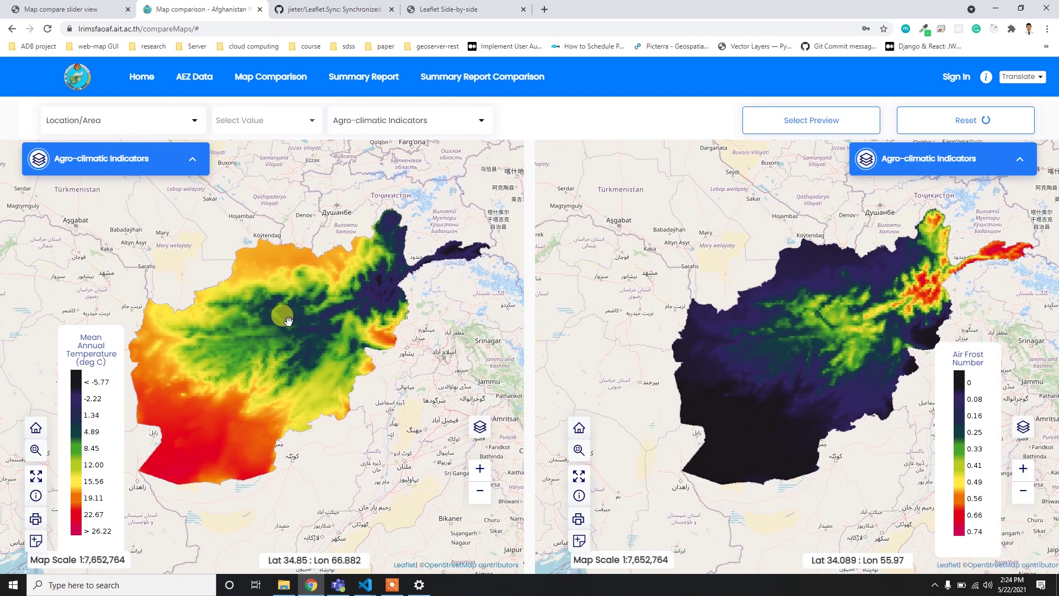
pyautogui.scroll(1, 286, 321)
pyautogui.moveTo(282, 310); pyautogui.dragTo(362, 425)
pyautogui.scroll(1, 388, 519)
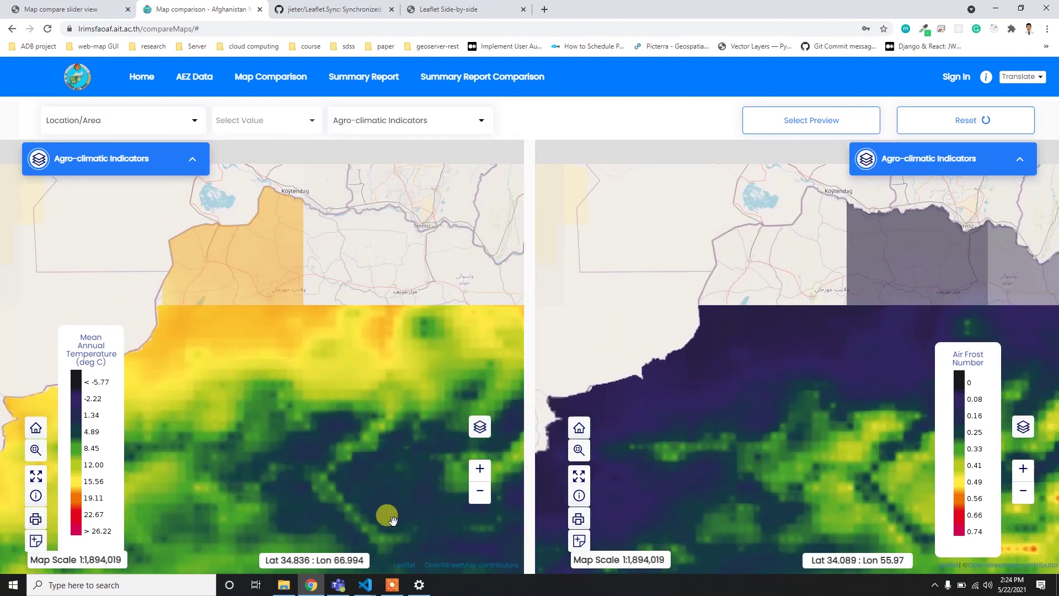
pyautogui.scroll(-1, 799, 273)
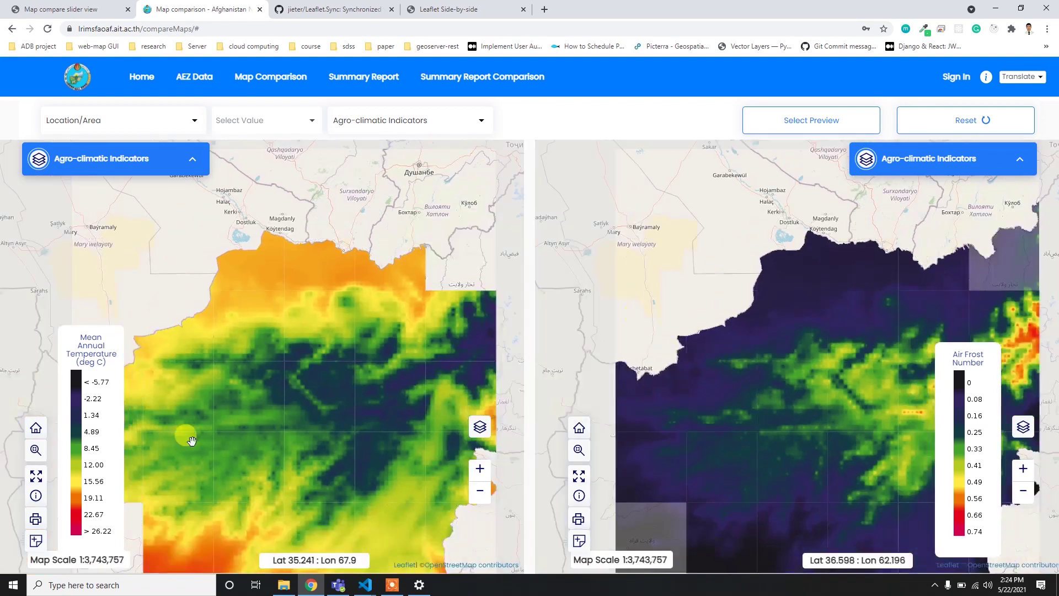
pyautogui.moveTo(816, 301); pyautogui.dragTo(660, 337)
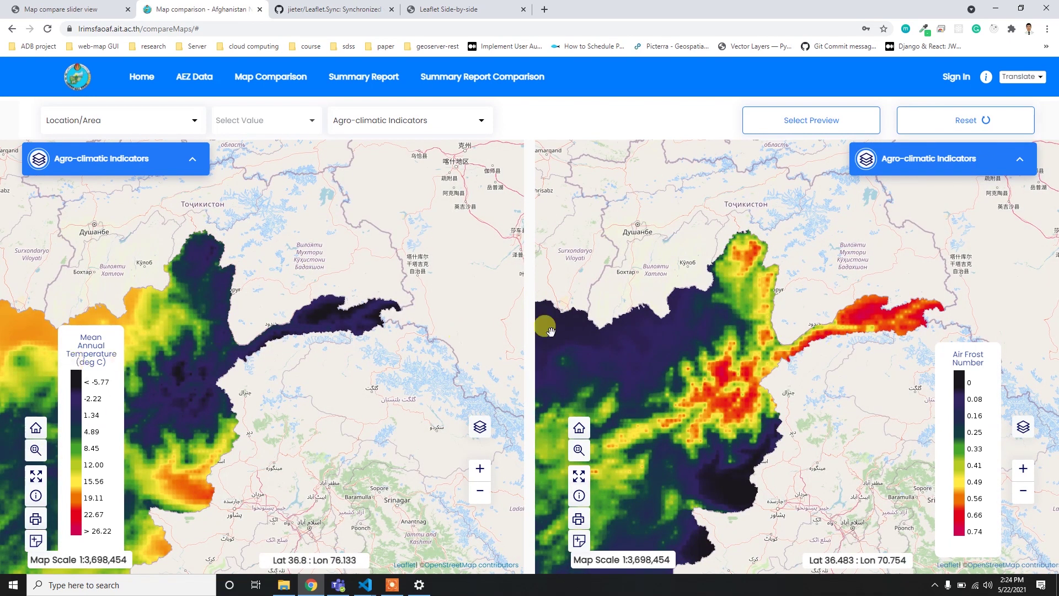
pyautogui.moveTo(721, 305); pyautogui.dragTo(866, 275)
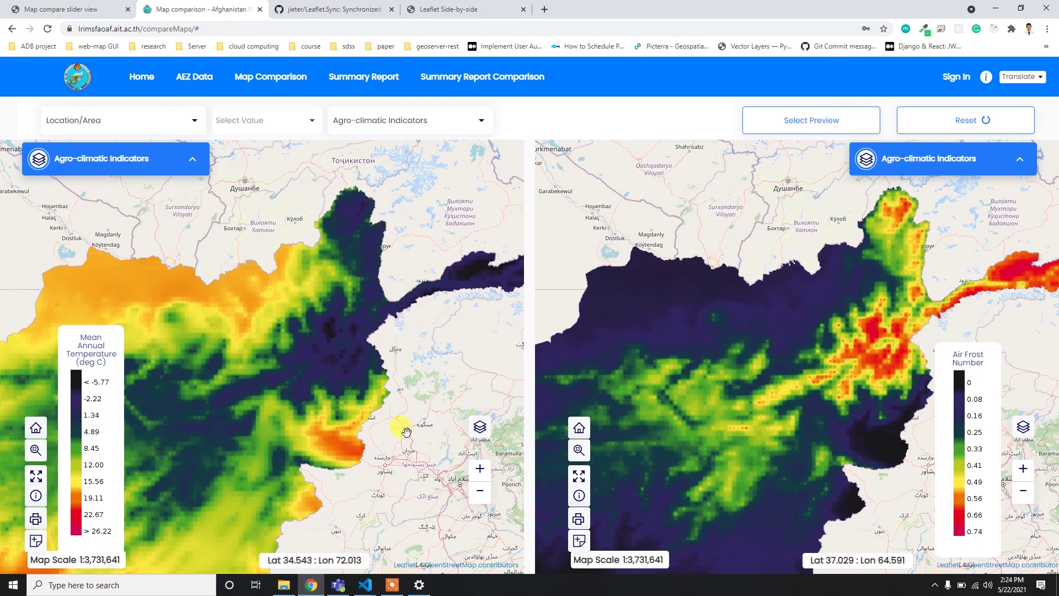
pyautogui.hotkey('alt', 'Tab')
pyautogui.press('Tab')
pyautogui.moveTo(107, 200)
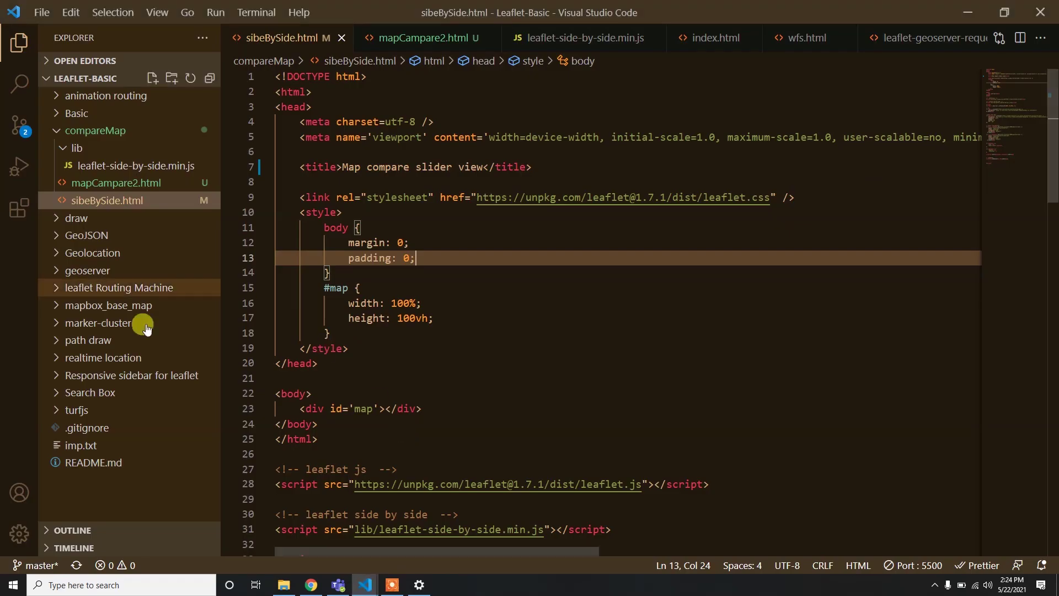
# - Open mapCampare2.html from compareMap and run it with Open with Live Server
pyautogui.click(112, 183)
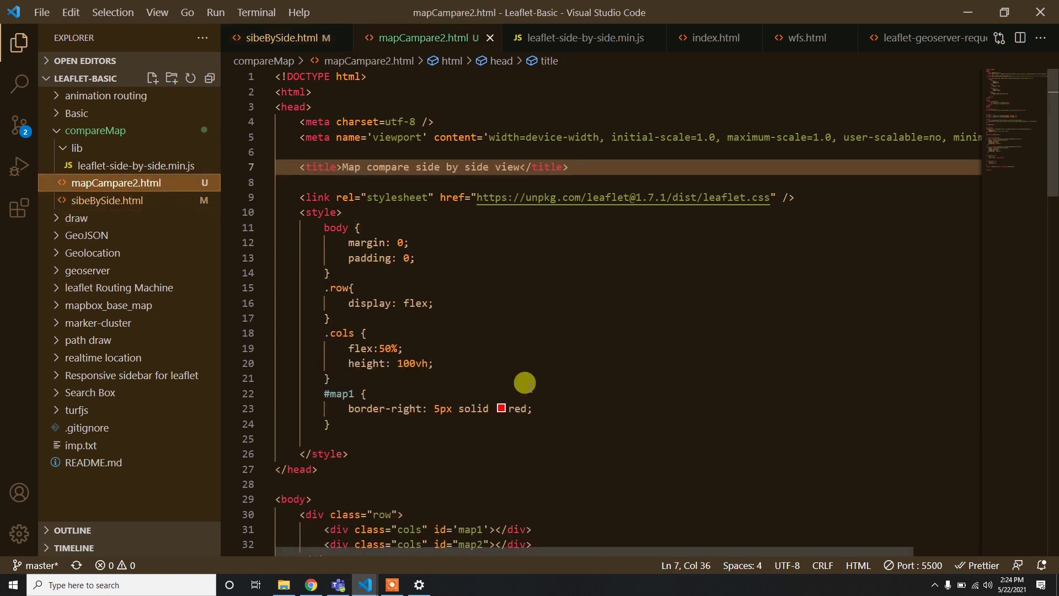
pyautogui.rightClick(486, 257)
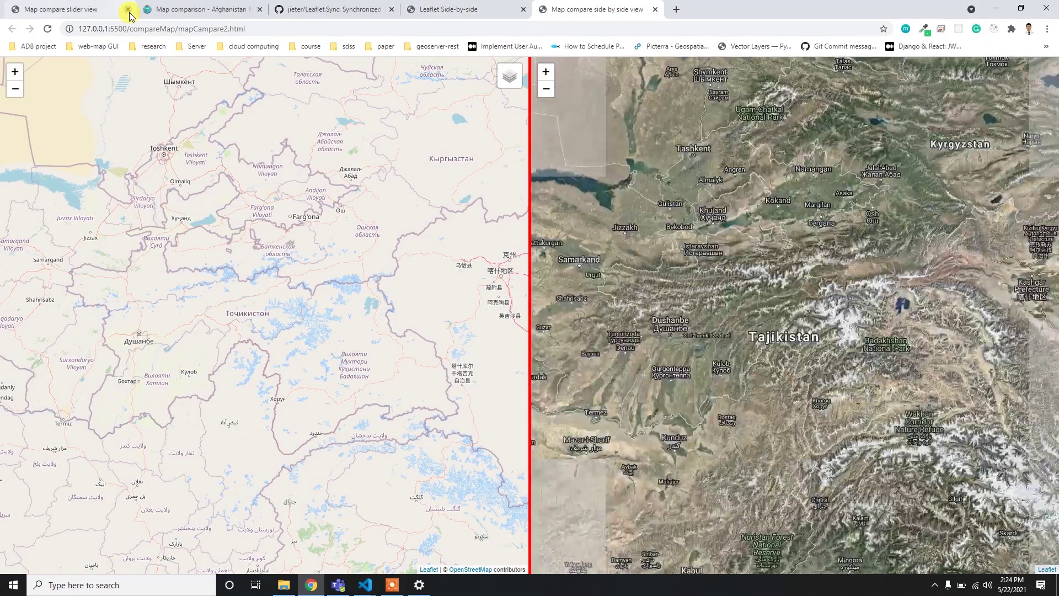
# - Close the old Map compare slider view tab once the new side-by-side page loads
pyautogui.click(129, 11)
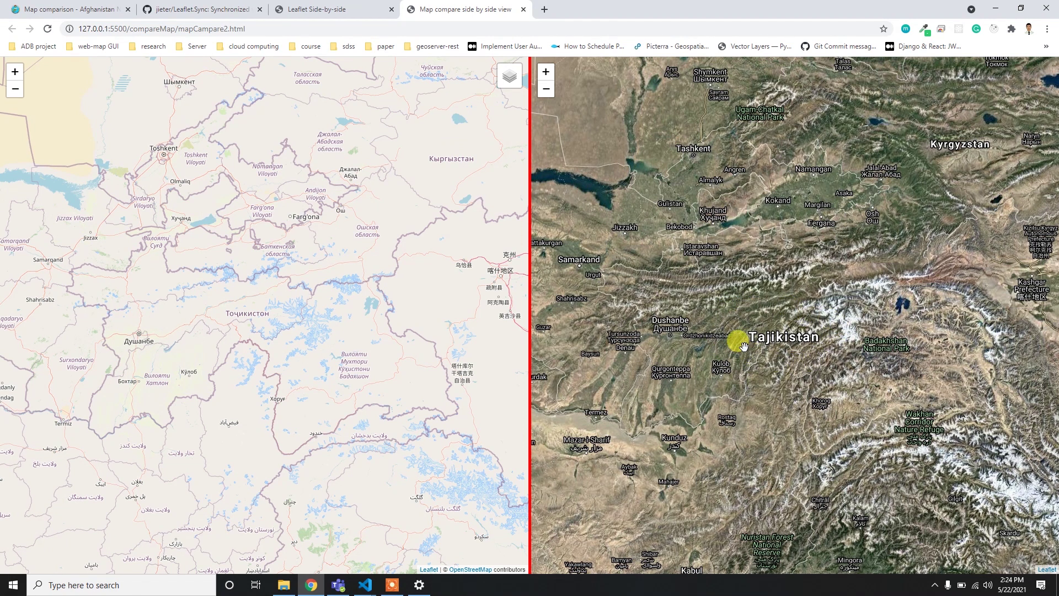
pyautogui.hotkey('alt', 'Tab')
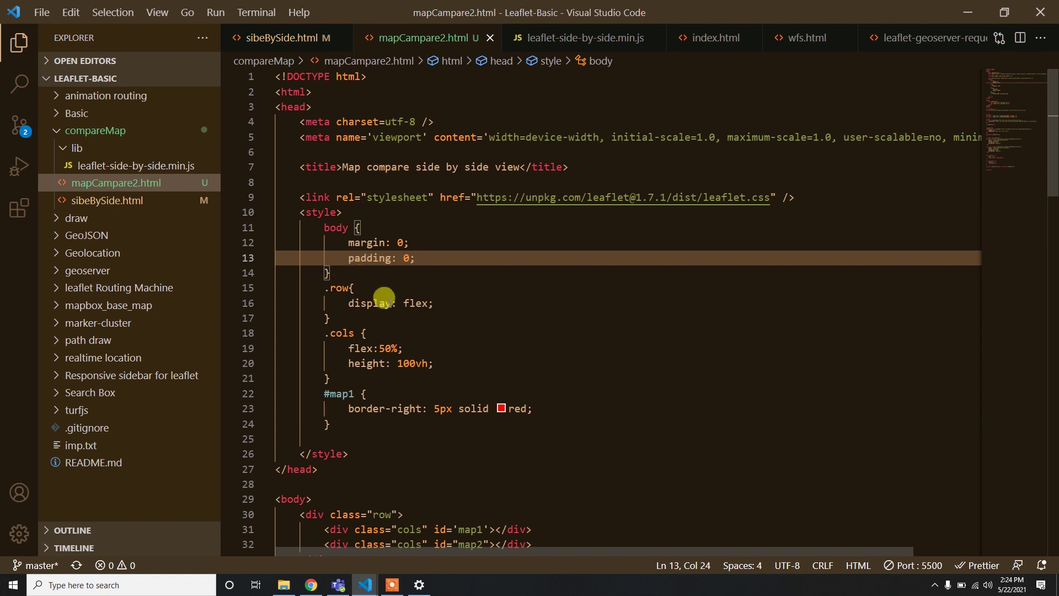
pyautogui.scroll(-5, 383, 296)
# - Review the map container lines and the map initialization lines 43–44 in mapCampare2.html
pyautogui.moveTo(300, 315); pyautogui.dragTo(335, 362)
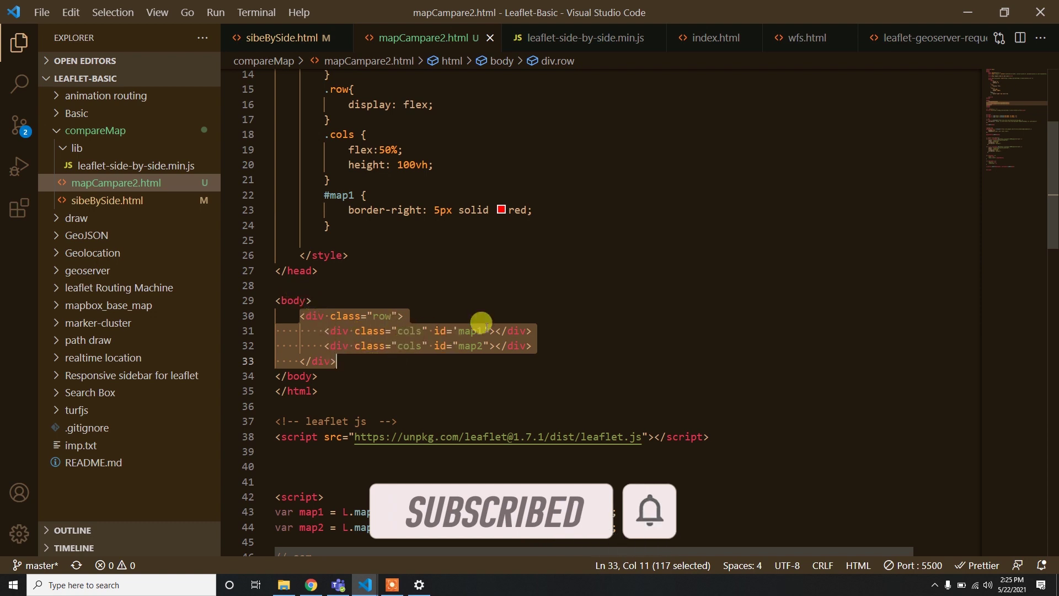
pyautogui.click(480, 331)
pyautogui.click(487, 345)
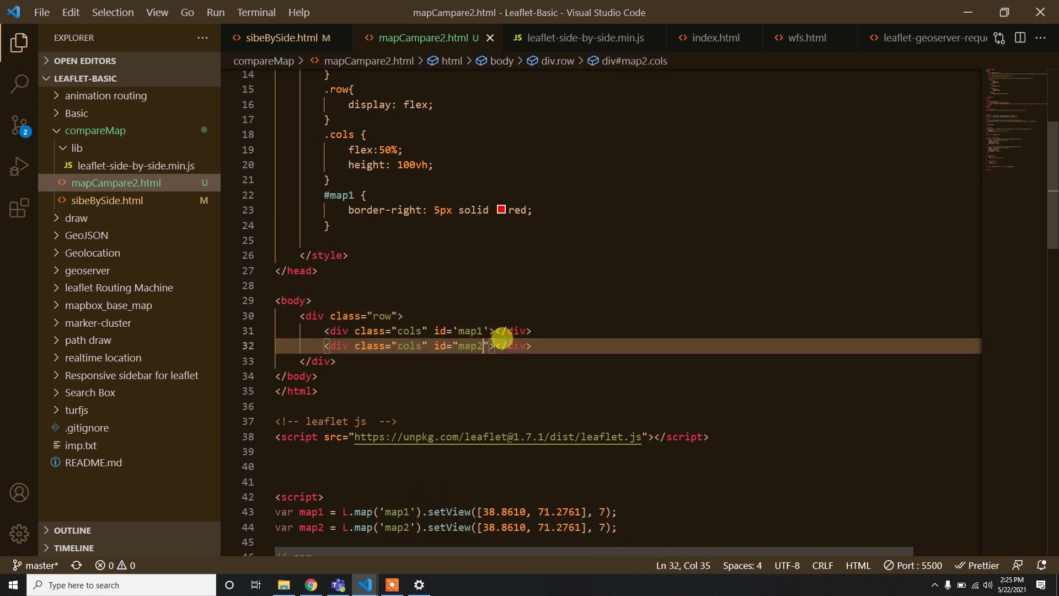
pyautogui.scroll(-4, 502, 338)
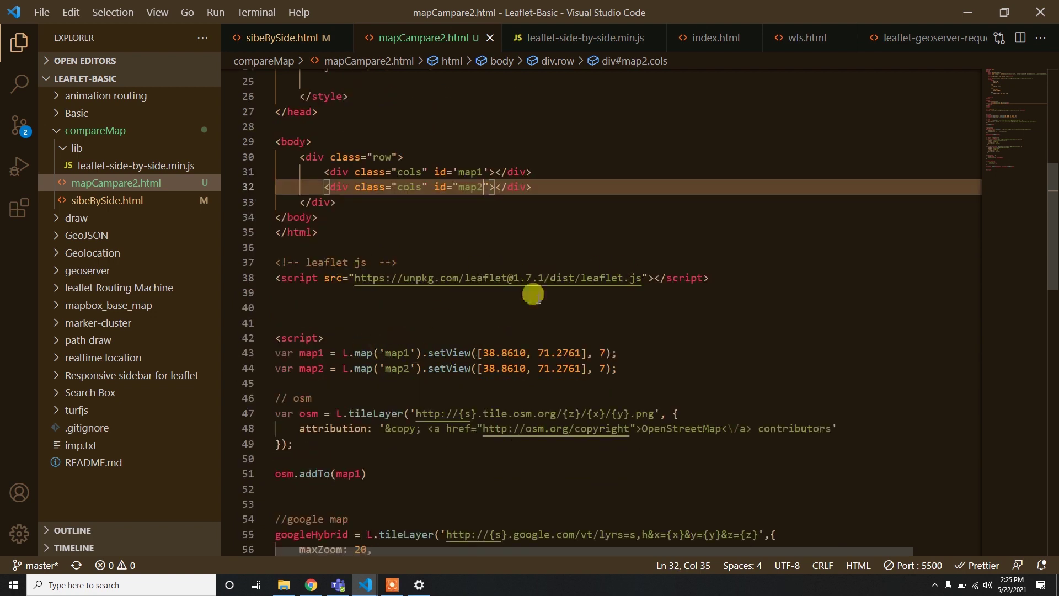
pyautogui.scroll(-3, 532, 294)
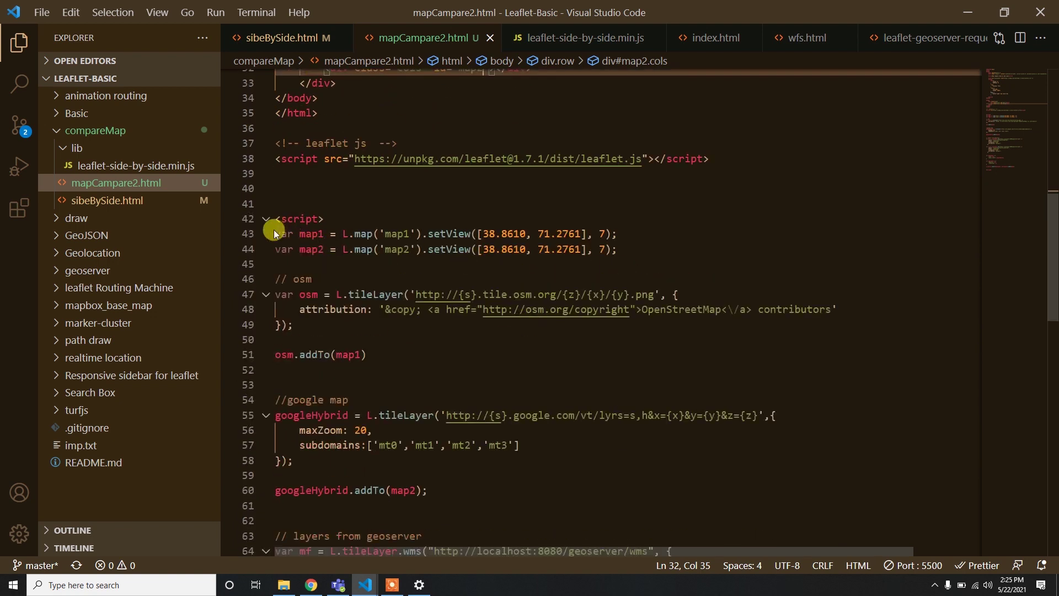
pyautogui.moveTo(660, 252); pyautogui.dragTo(275, 234)
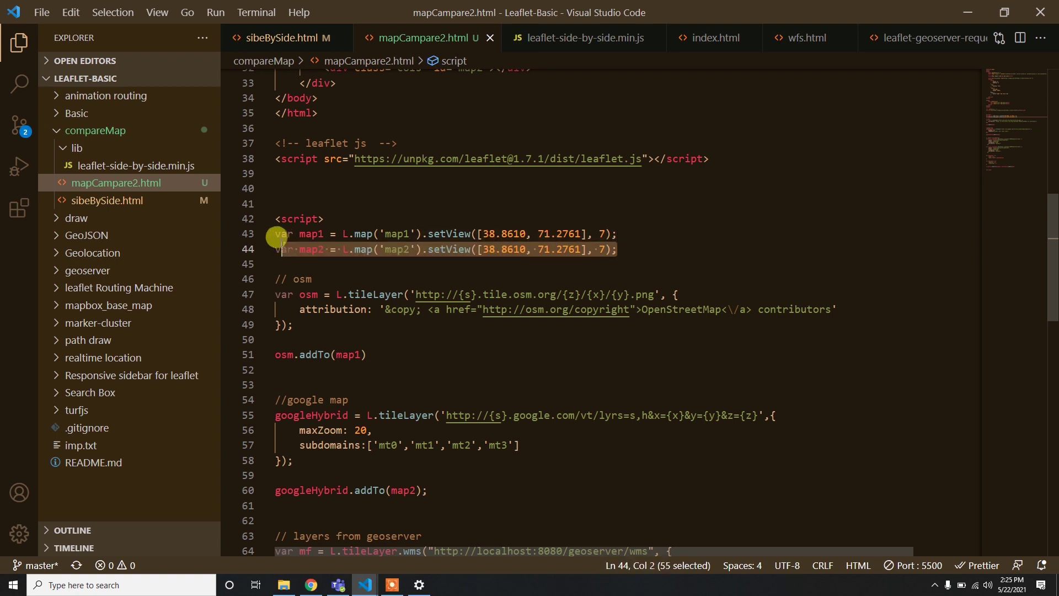
pyautogui.scroll(-3, 379, 289)
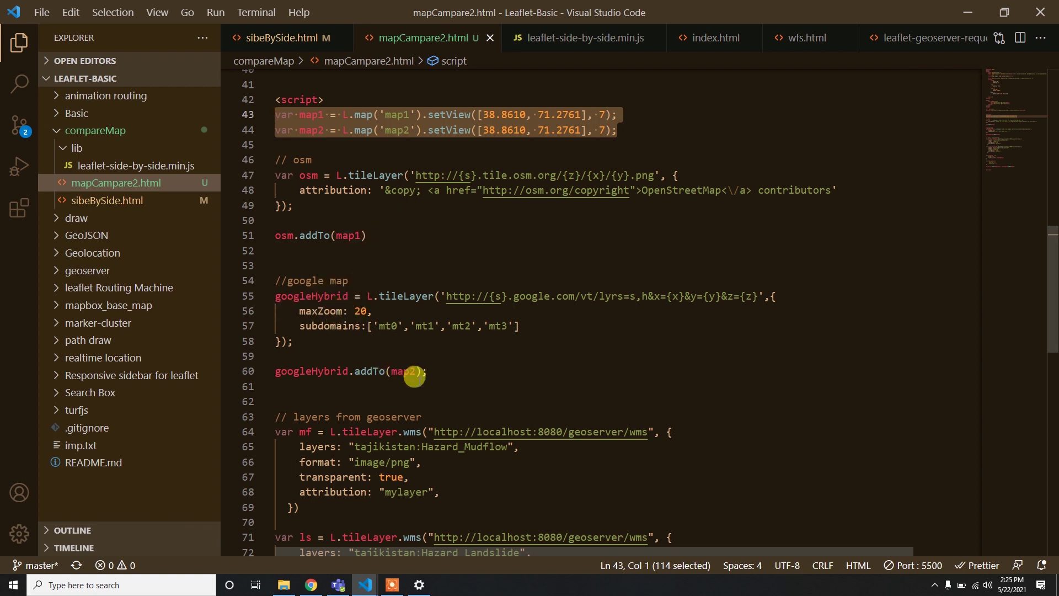
pyautogui.scroll(-2, 453, 373)
pyautogui.scroll(-5, 449, 380)
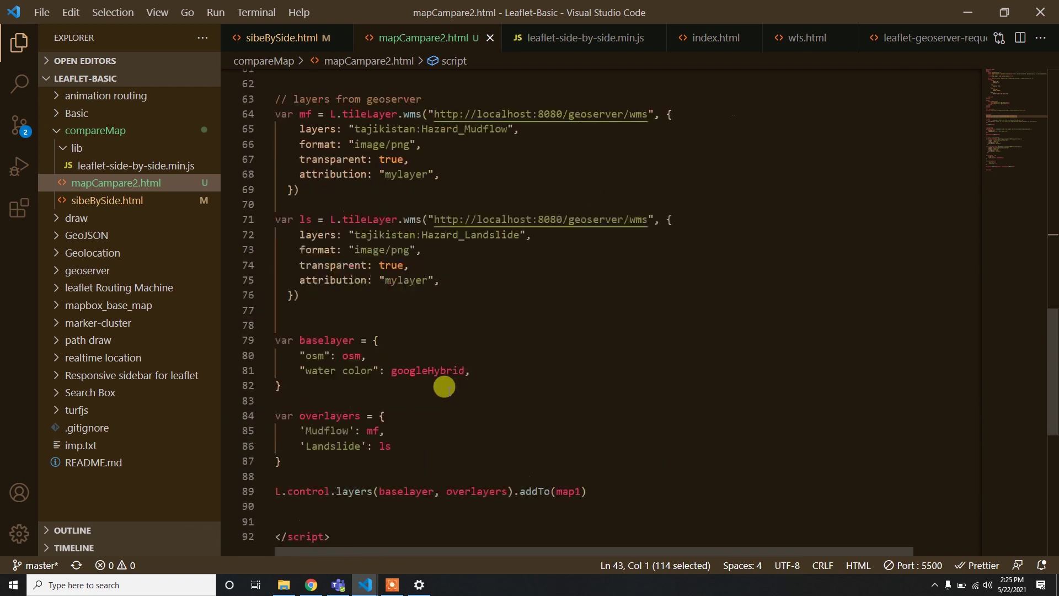
pyautogui.scroll(-3, 397, 389)
pyautogui.scroll(6, 406, 372)
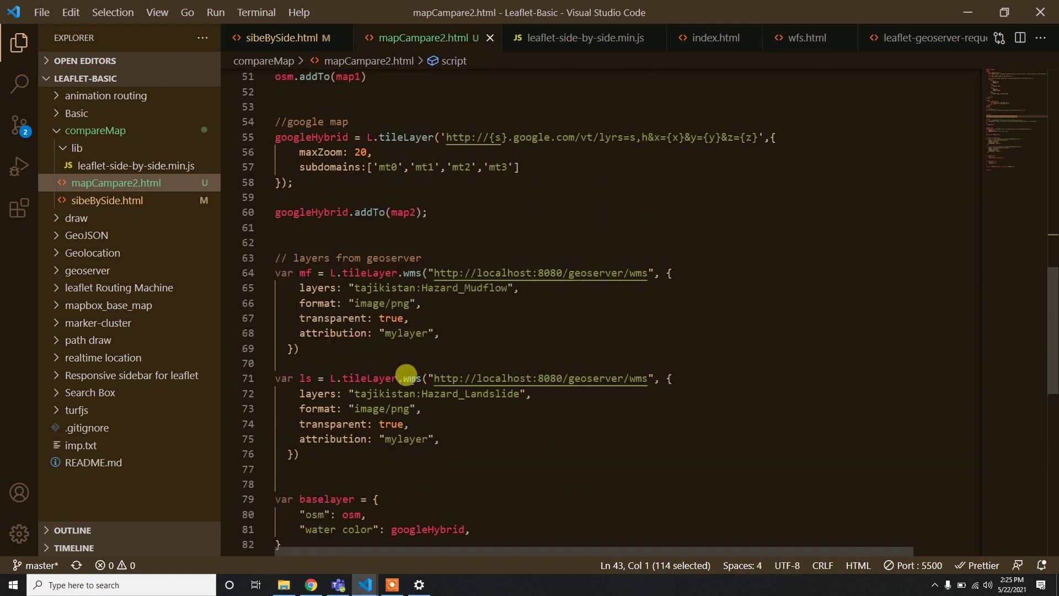
pyautogui.scroll(3, 406, 367)
pyautogui.scroll(3, 377, 337)
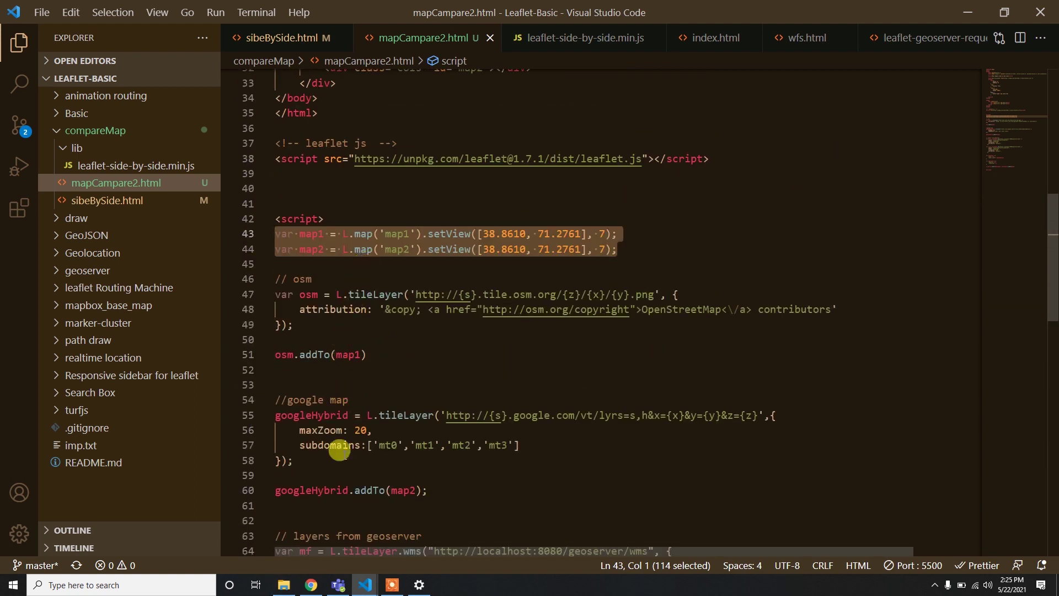
pyautogui.scroll(-3, 361, 370)
pyautogui.hotkey('alt', 'Tab')
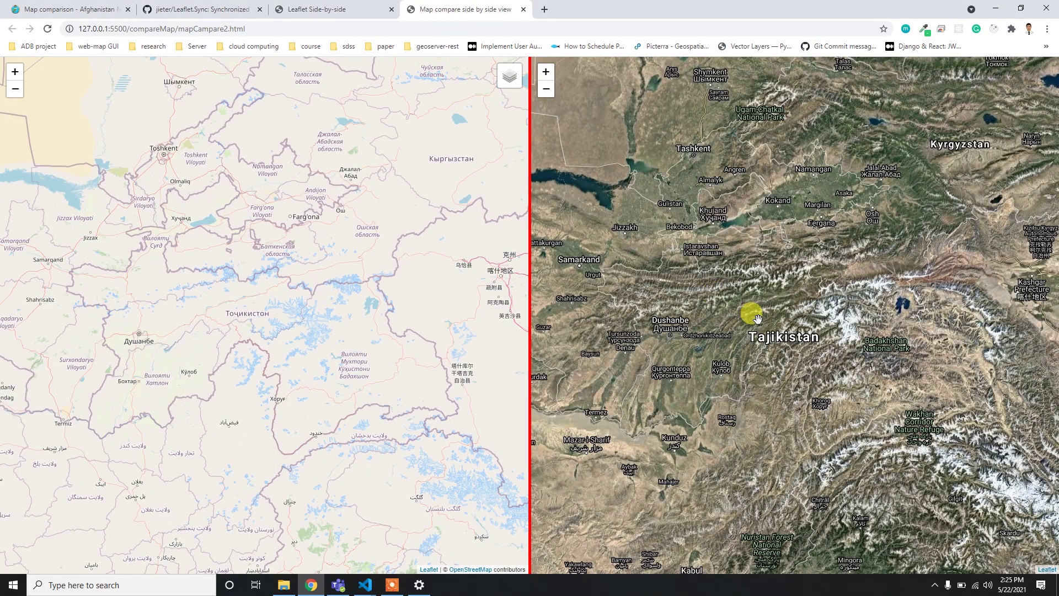
pyautogui.scroll(1, 769, 317)
pyautogui.scroll(-1, 785, 316)
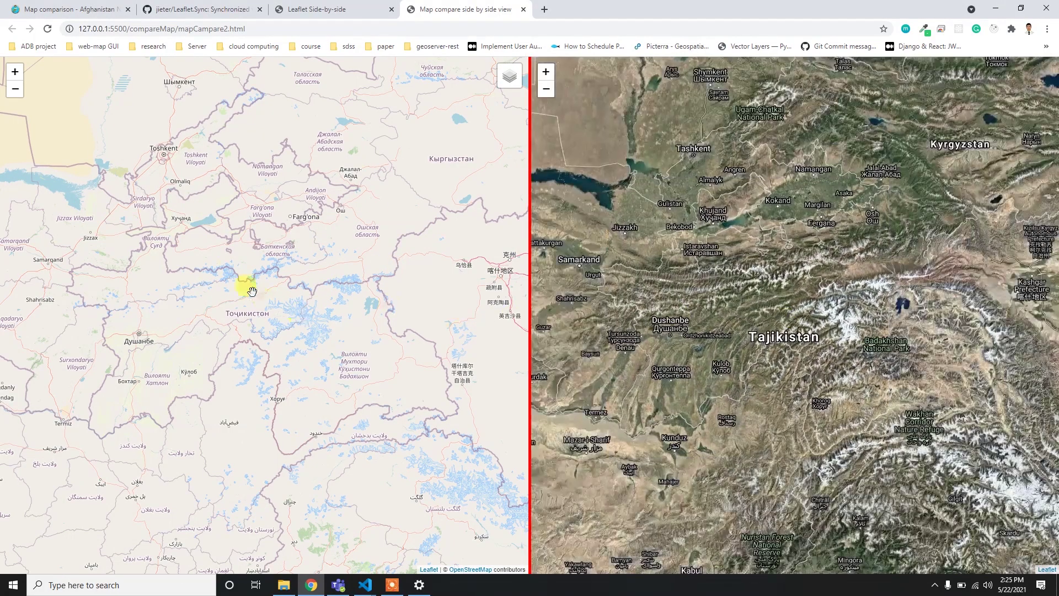
# - Pan the street map to confirm the satellite map doesn't follow, then open jieter/Leaflet.Sync
pyautogui.moveTo(251, 290); pyautogui.dragTo(251, 163)
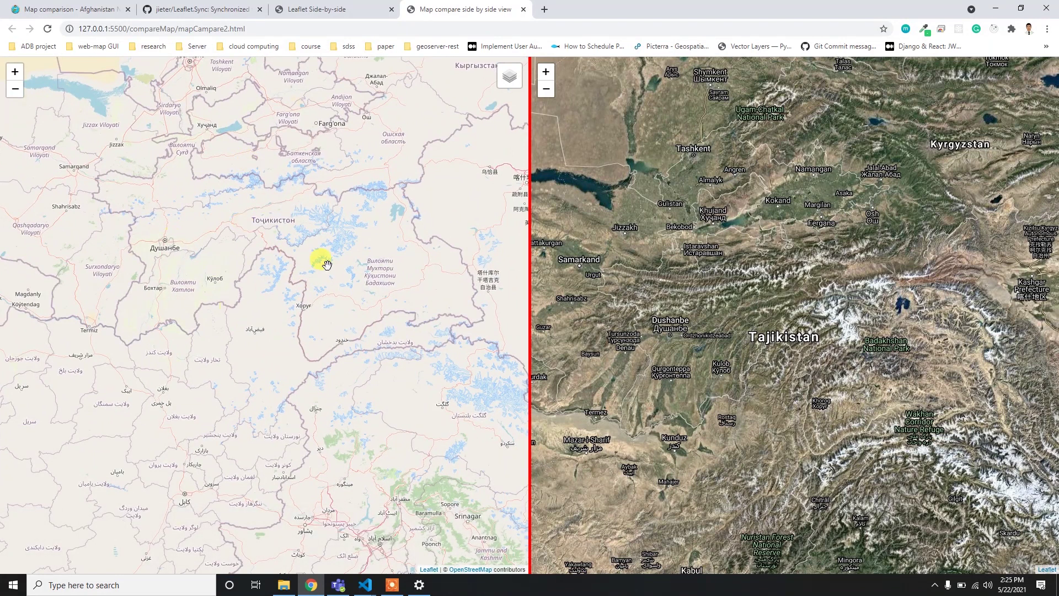
pyautogui.moveTo(327, 264); pyautogui.dragTo(276, 325)
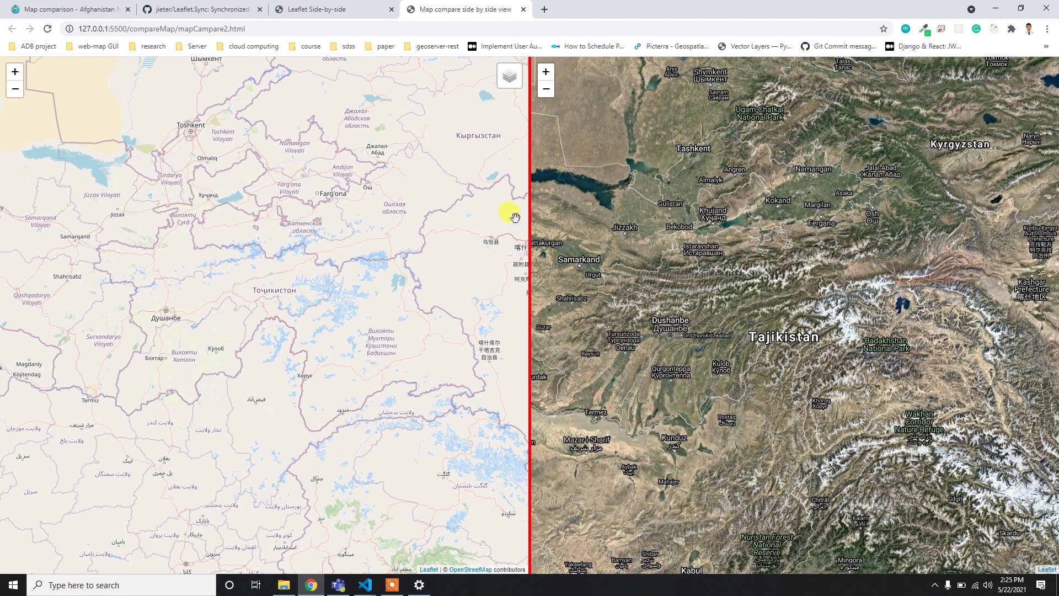
pyautogui.click(191, 8)
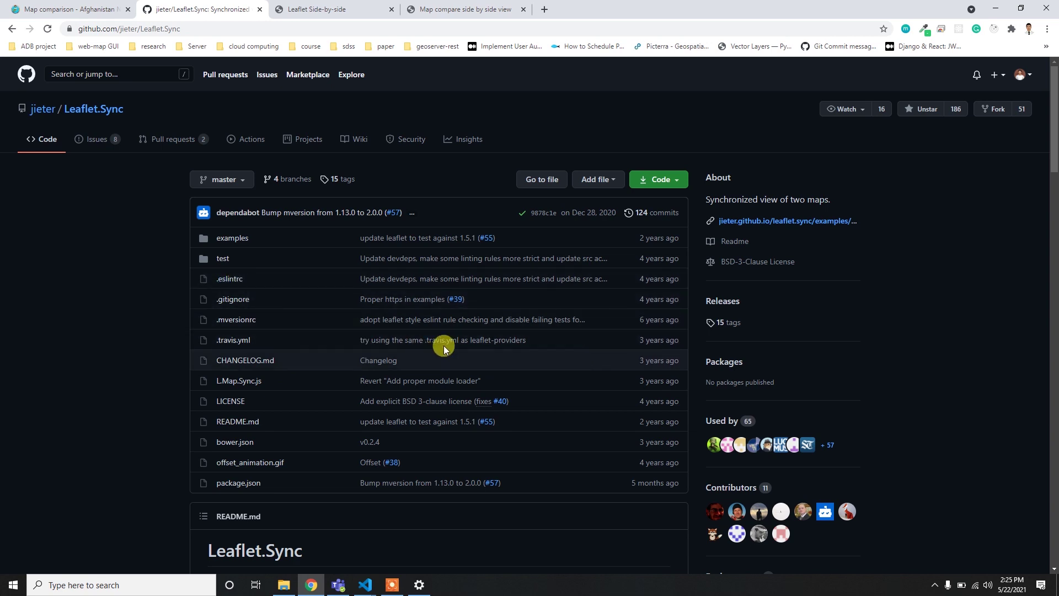
pyautogui.scroll(-1, 372, 383)
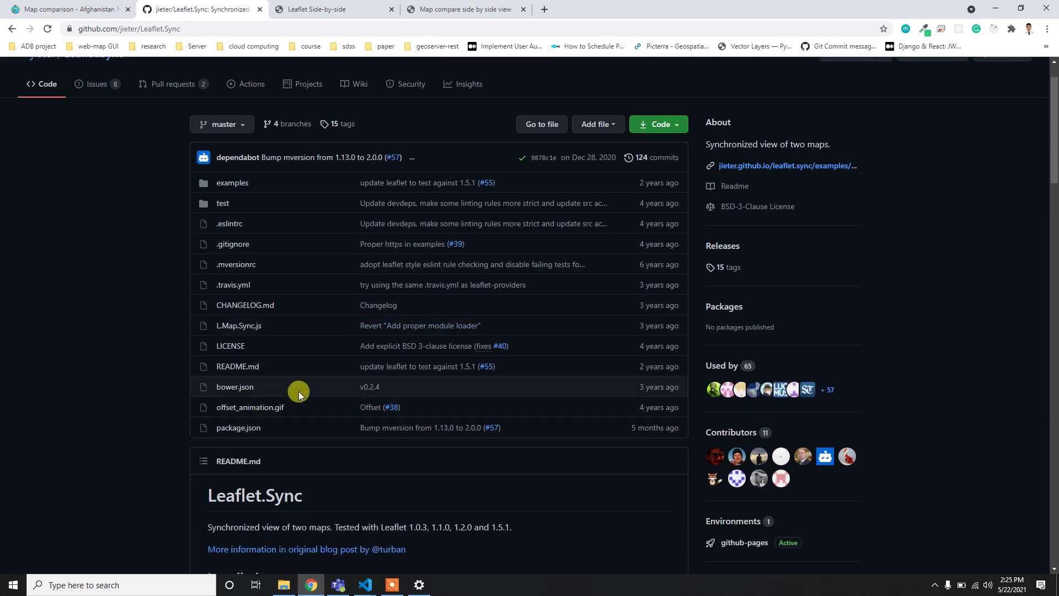
pyautogui.scroll(-3, 252, 328)
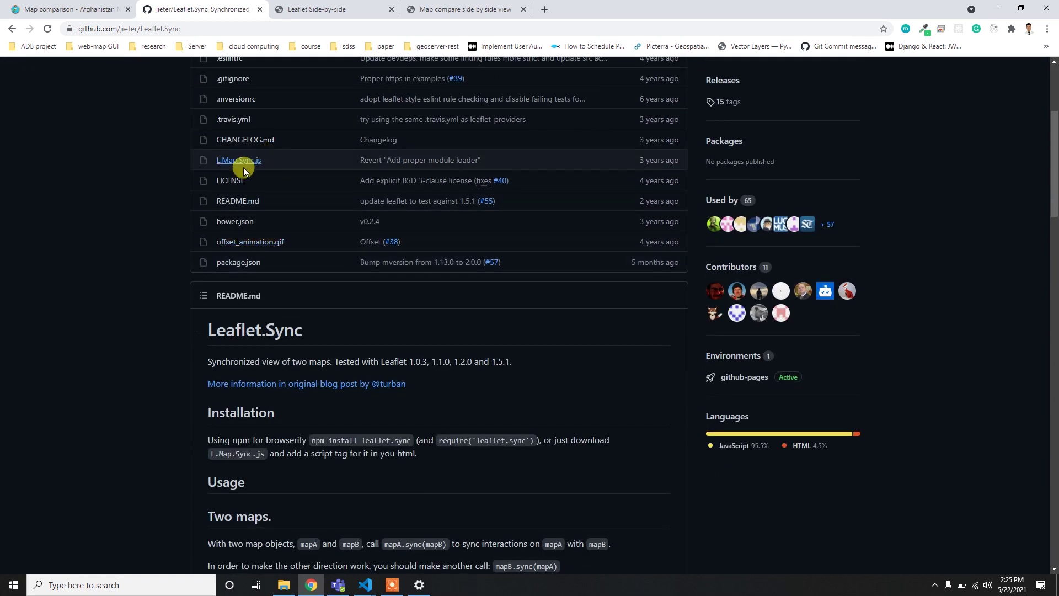
pyautogui.scroll(-1, 302, 319)
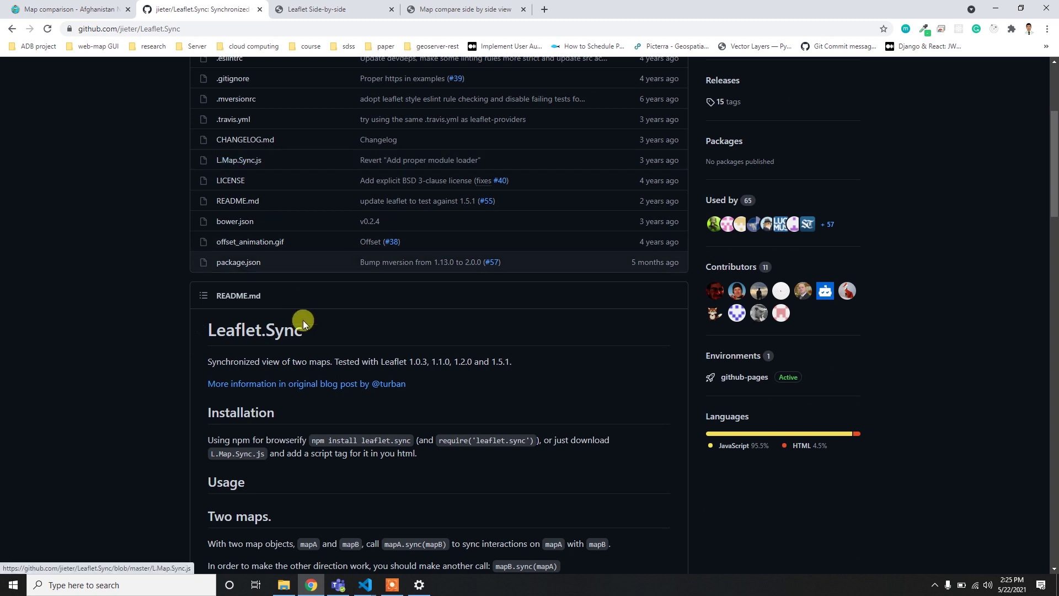
pyautogui.scroll(-2, 311, 372)
pyautogui.scroll(-4, 315, 386)
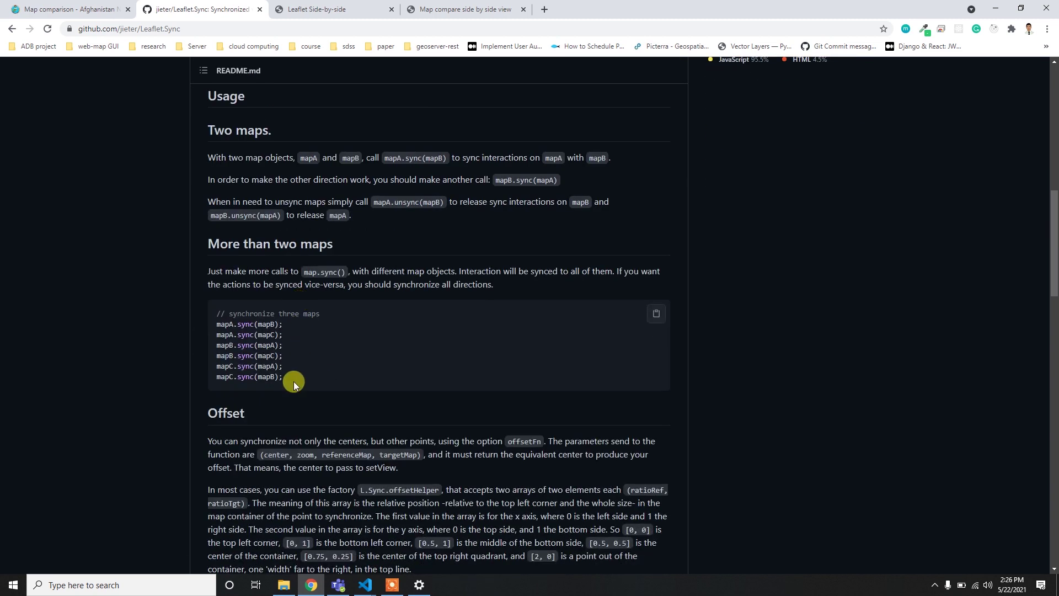
pyautogui.moveTo(294, 382); pyautogui.dragTo(209, 325)
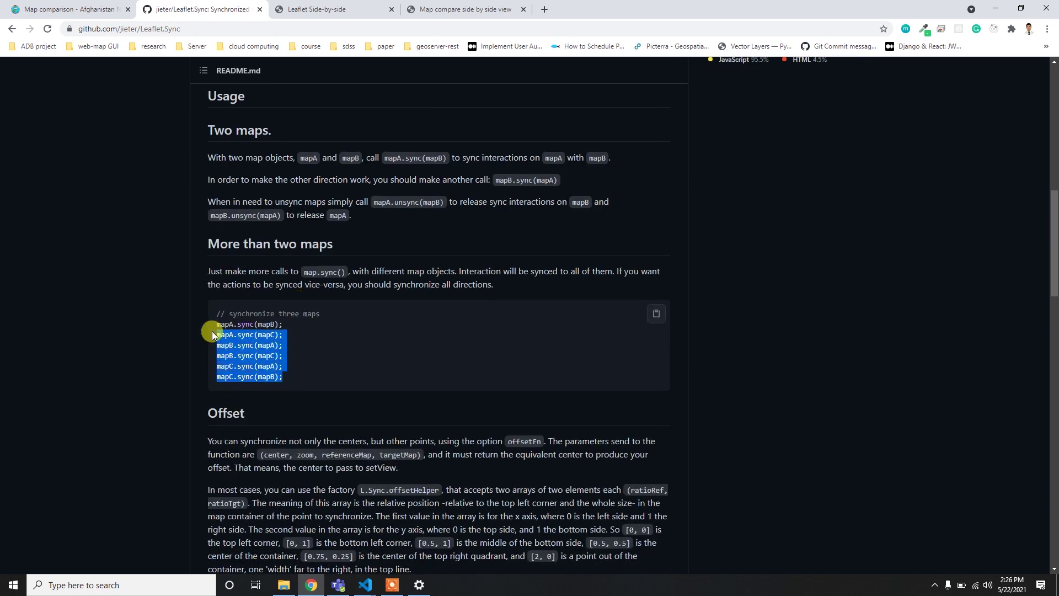
pyautogui.click(298, 365)
pyautogui.scroll(3, 341, 374)
pyautogui.scroll(2, 331, 356)
pyautogui.scroll(2, 322, 343)
pyautogui.scroll(1, 326, 342)
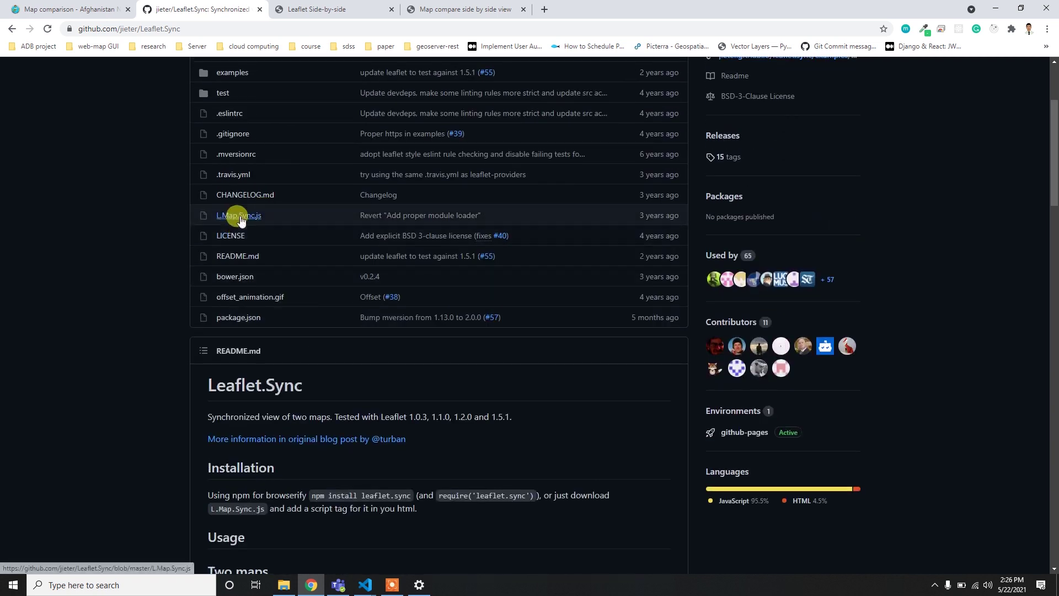
pyautogui.click(240, 220)
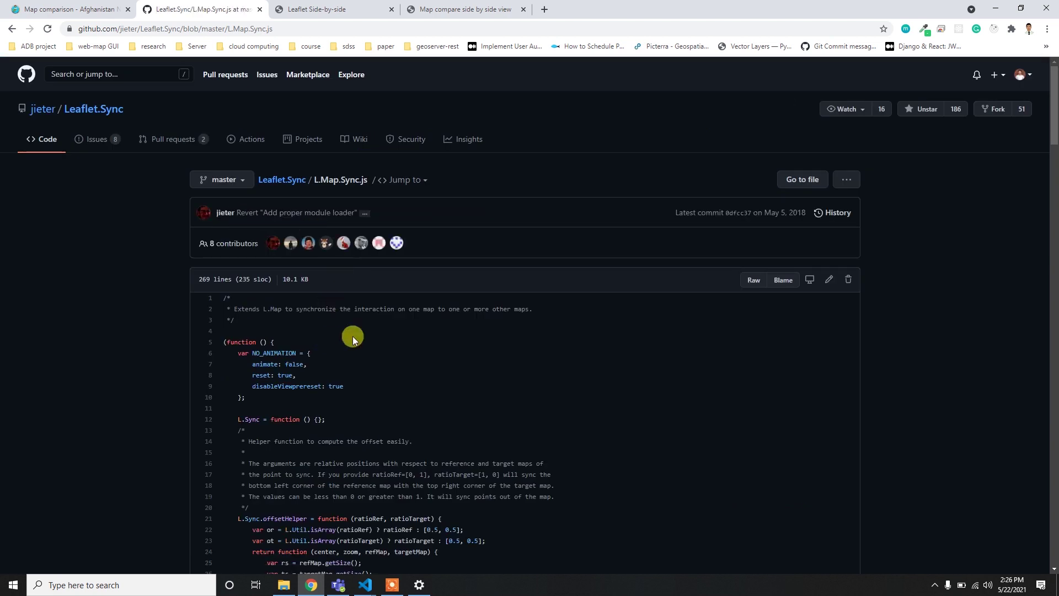
# - Save the raw L.Map.Sync.js into Desktop > try > Leaflet-Basic > compareMap > lib
pyautogui.click(754, 281)
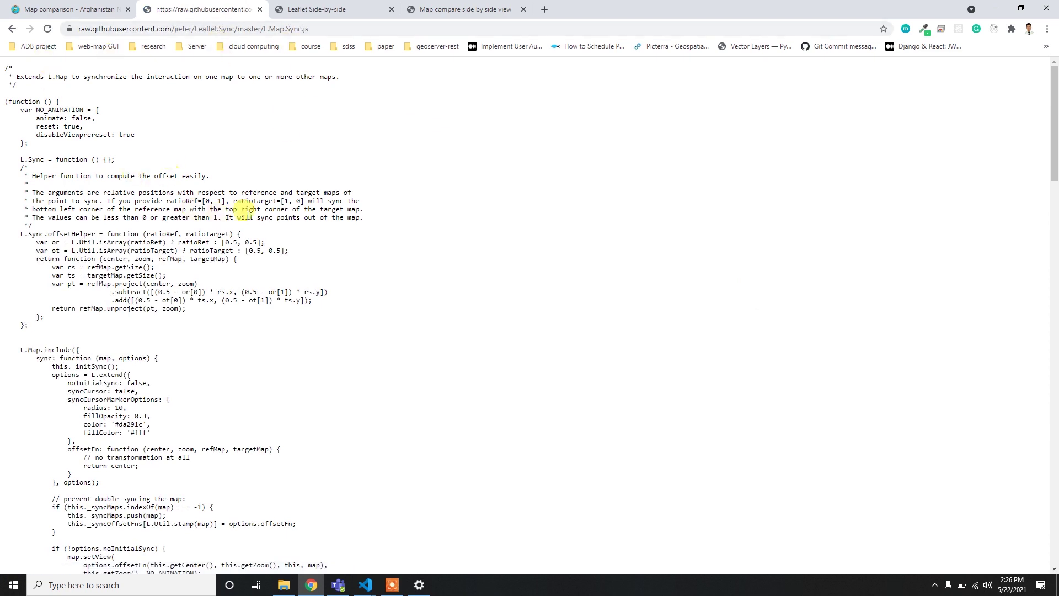
pyautogui.hotkey('ctrl', 's')
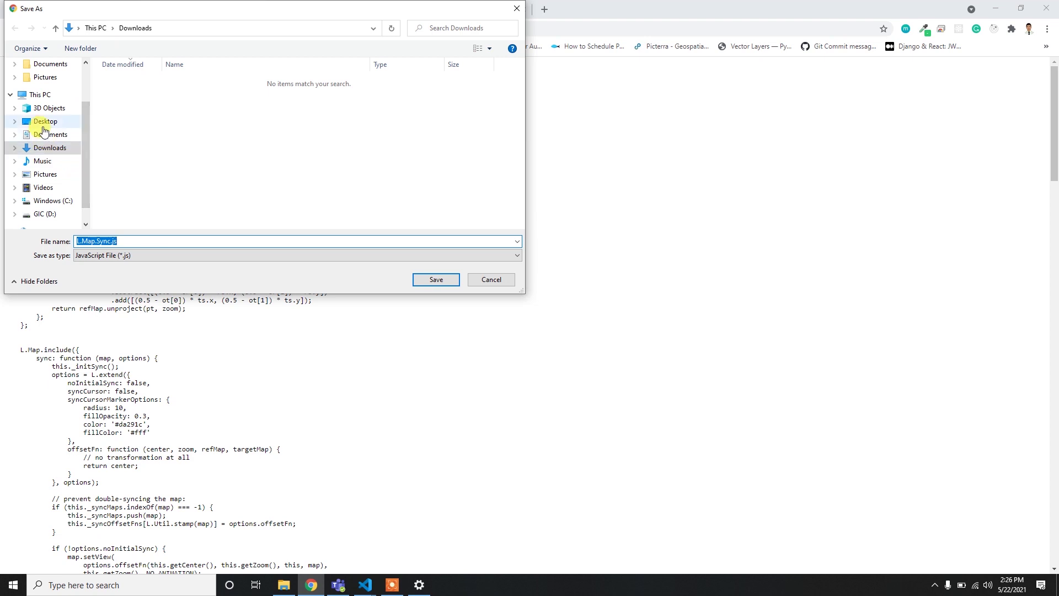
pyautogui.click(46, 122)
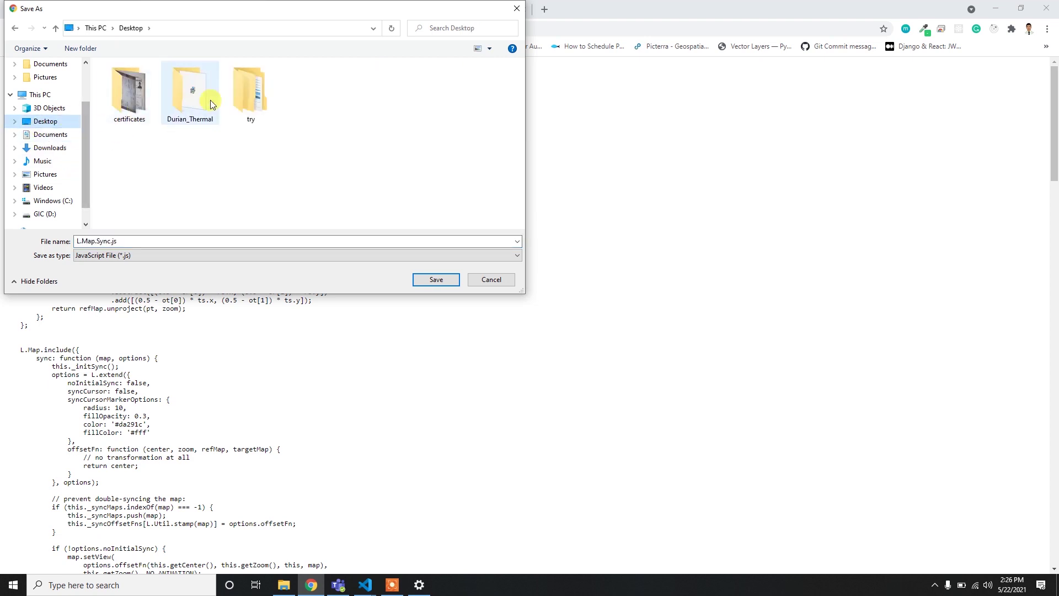
pyautogui.click(240, 112)
pyautogui.doubleClick(239, 108)
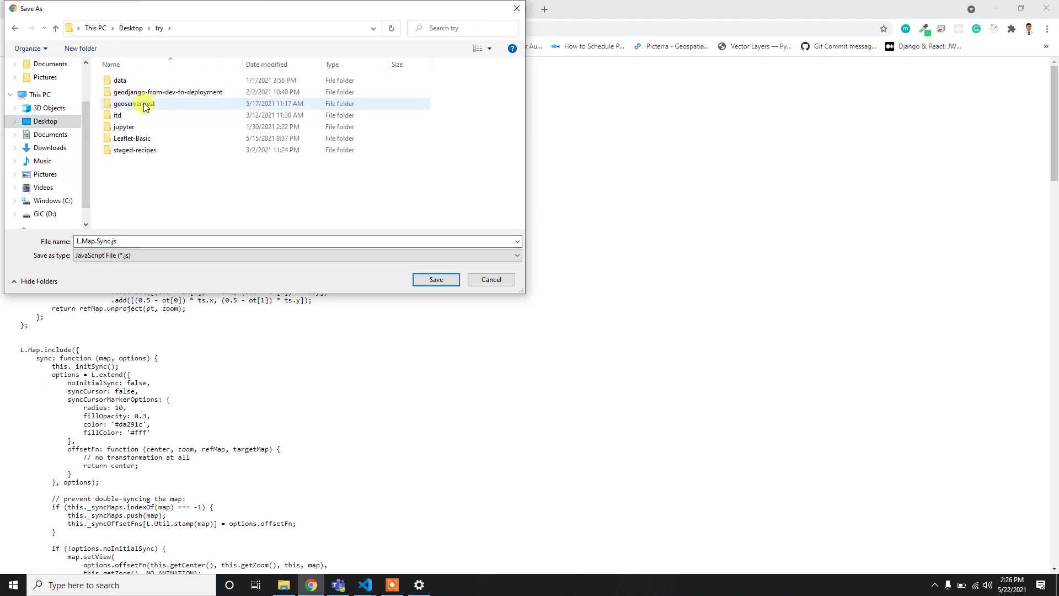
pyautogui.doubleClick(141, 139)
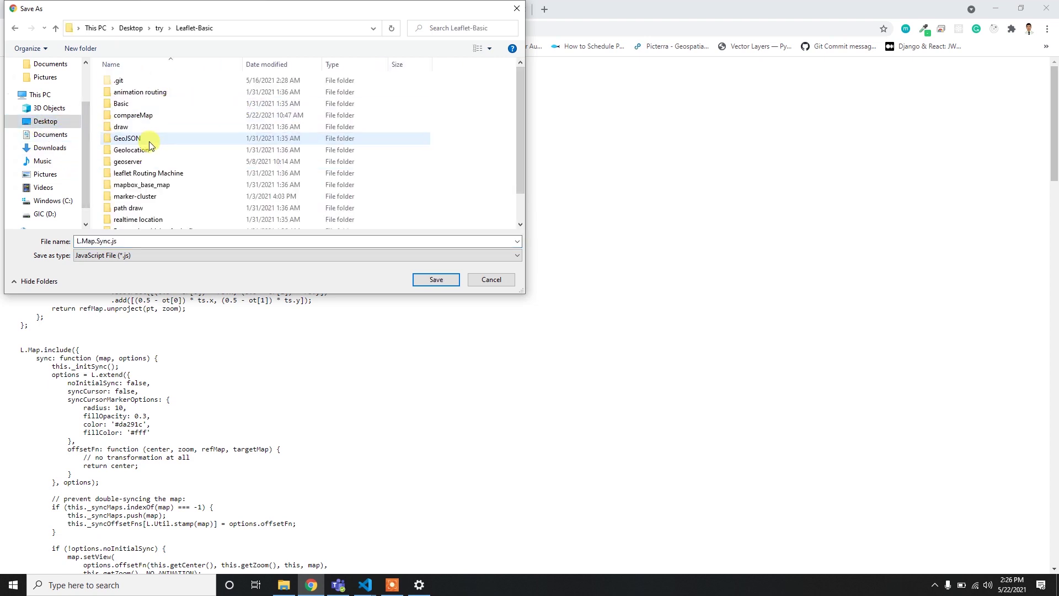
pyautogui.doubleClick(136, 116)
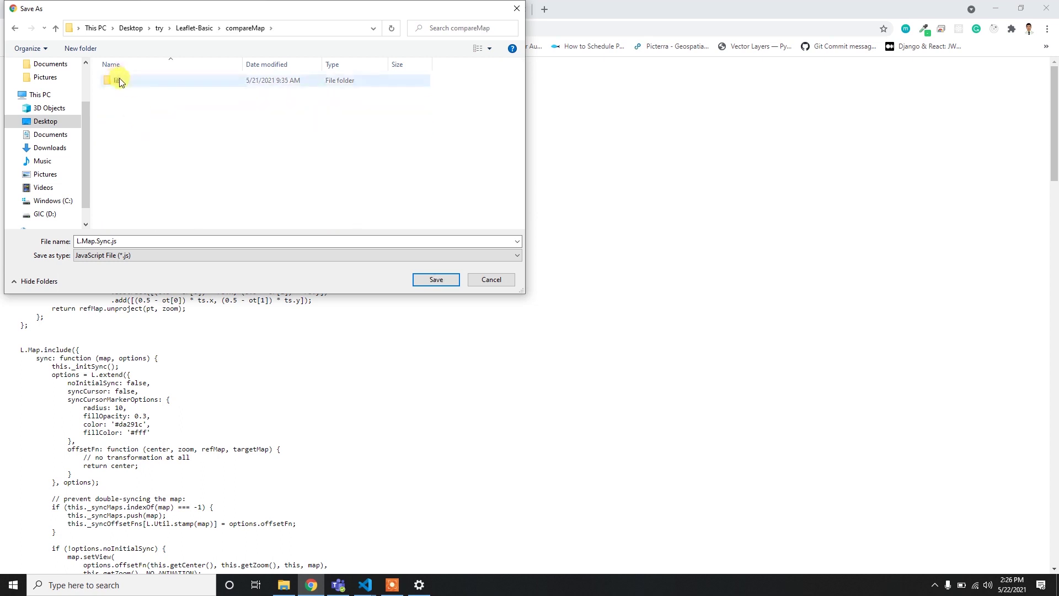
pyautogui.doubleClick(121, 79)
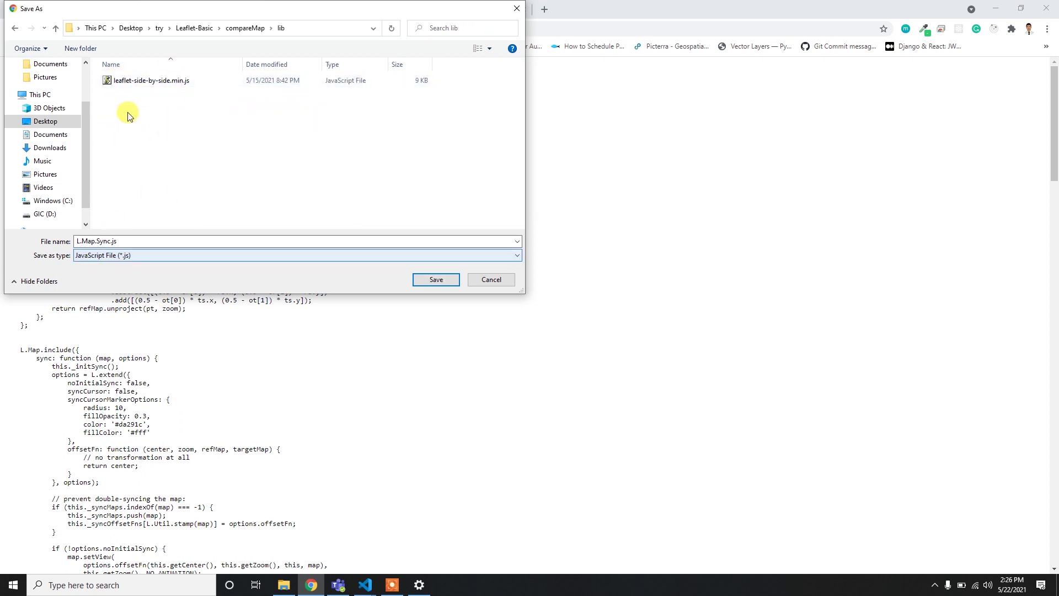
pyautogui.click(436, 279)
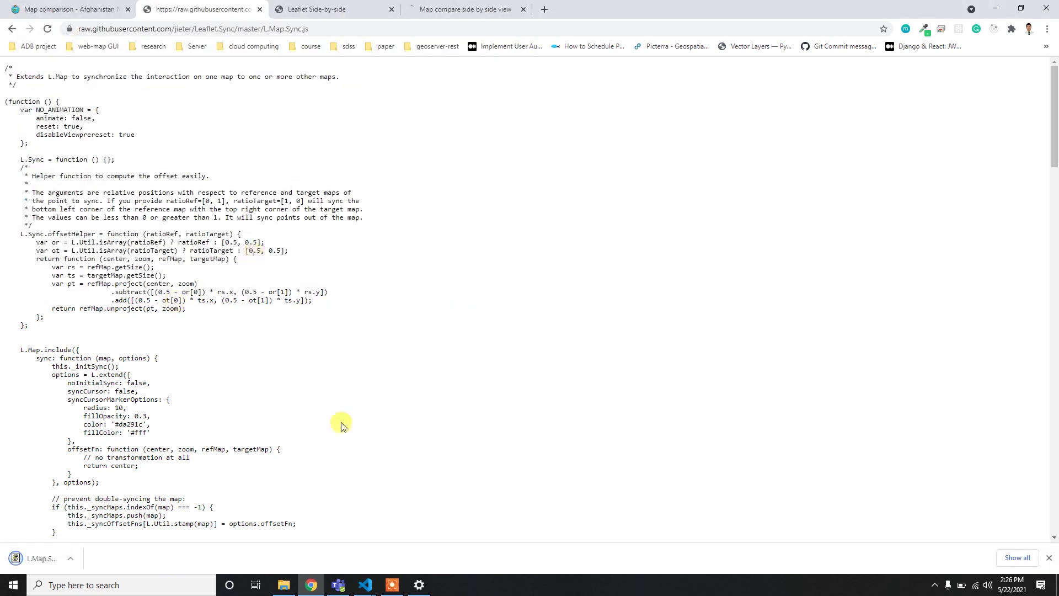
pyautogui.click(1052, 557)
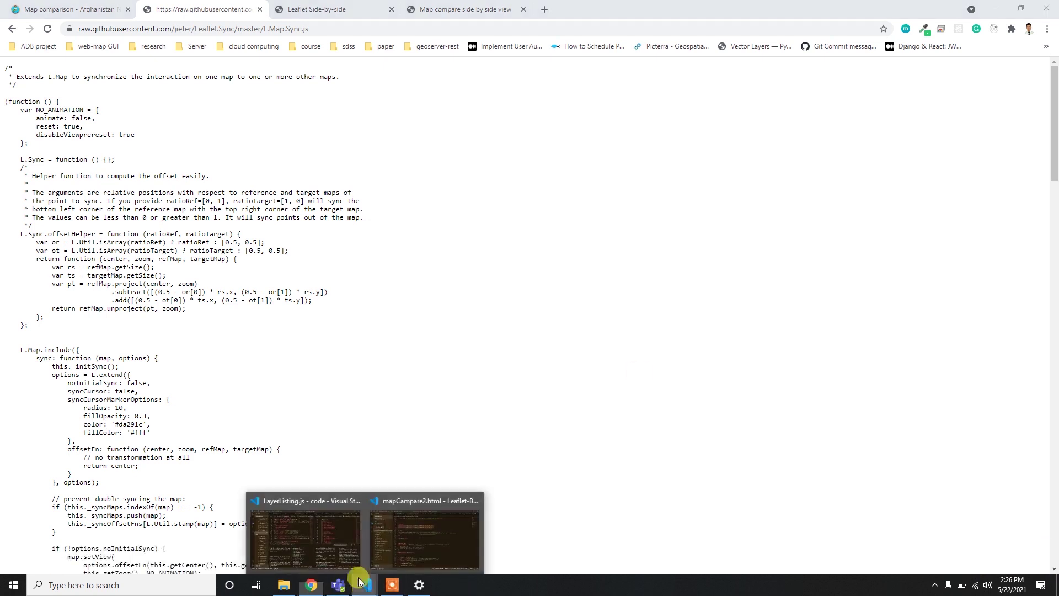
# - Open the downloaded L.Map.Sync.js under lib in VS Code, then return to mapCampare2.html
pyautogui.click(394, 539)
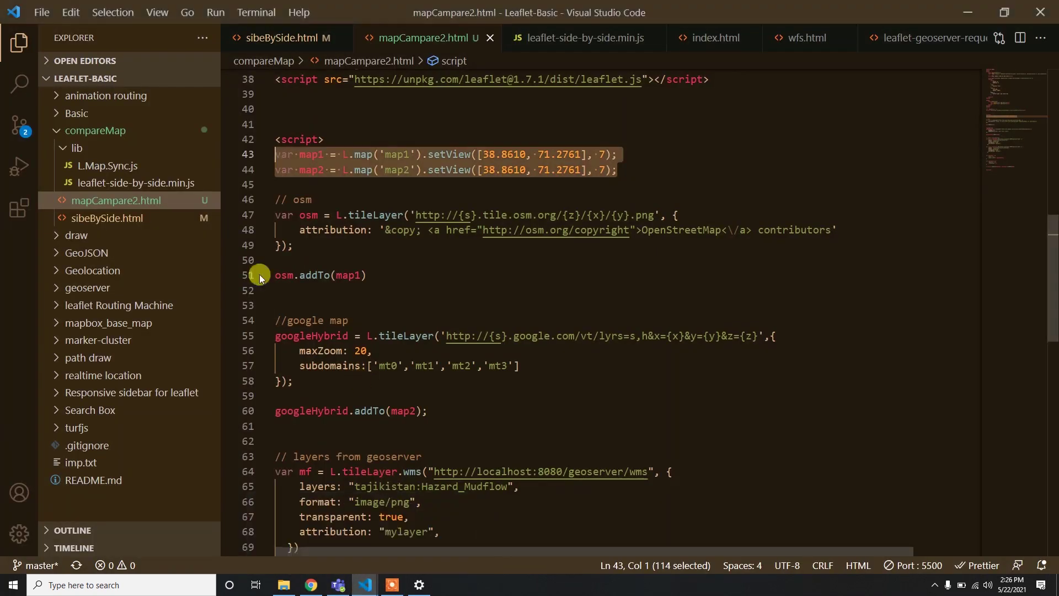
pyautogui.click(108, 166)
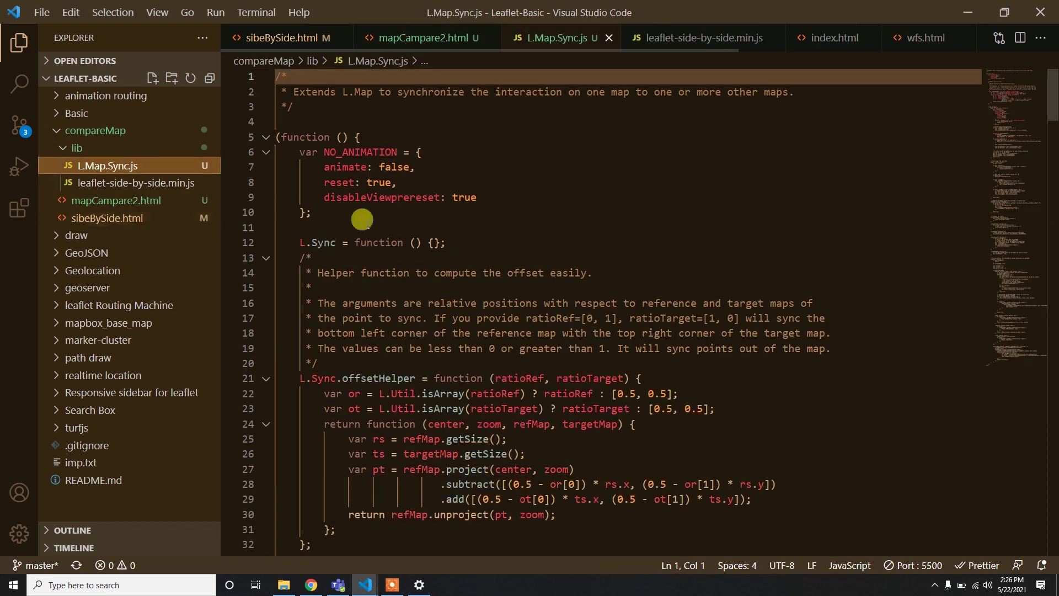
pyautogui.click(112, 202)
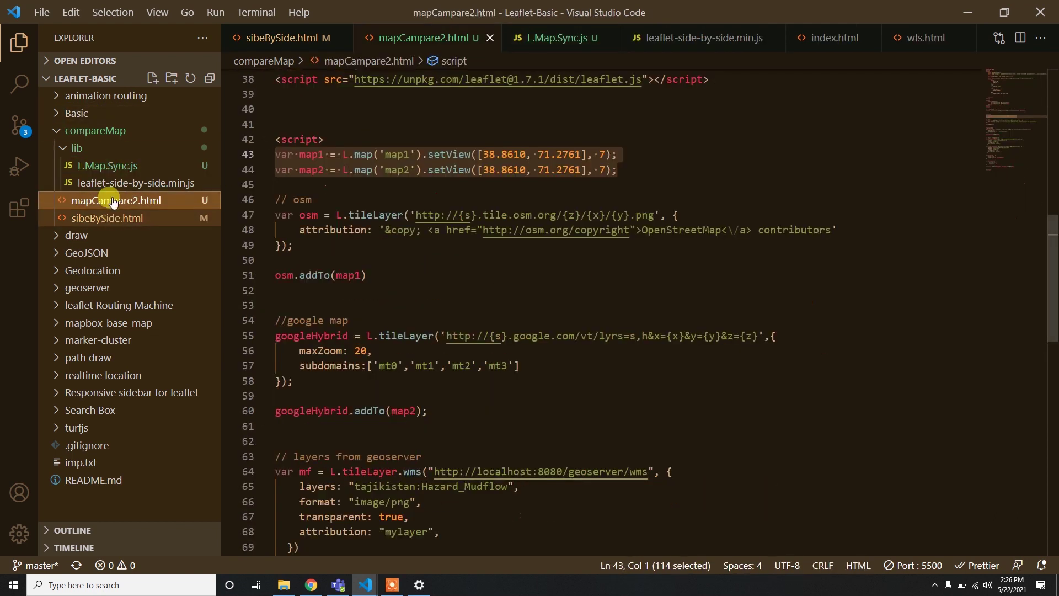
pyautogui.scroll(7, 426, 252)
pyautogui.scroll(-1, 431, 263)
pyautogui.scroll(-1, 428, 262)
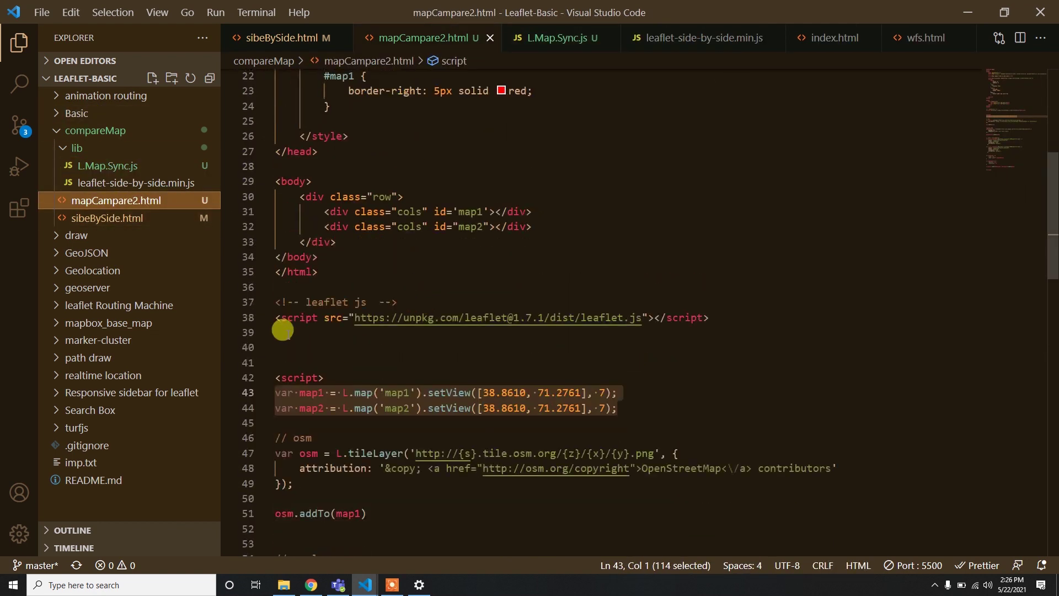
# - Add a 'map sync file js' comment and an empty script tag below the Leaflet include
pyautogui.click(283, 331)
pyautogui.press('Return')
pyautogui.press('Return')
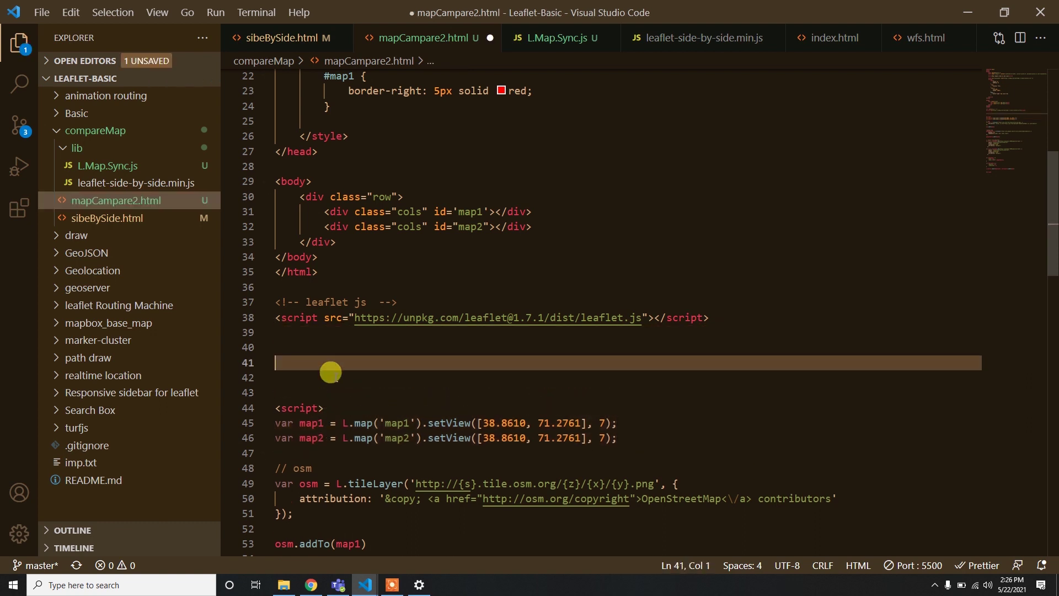
pyautogui.write('map')
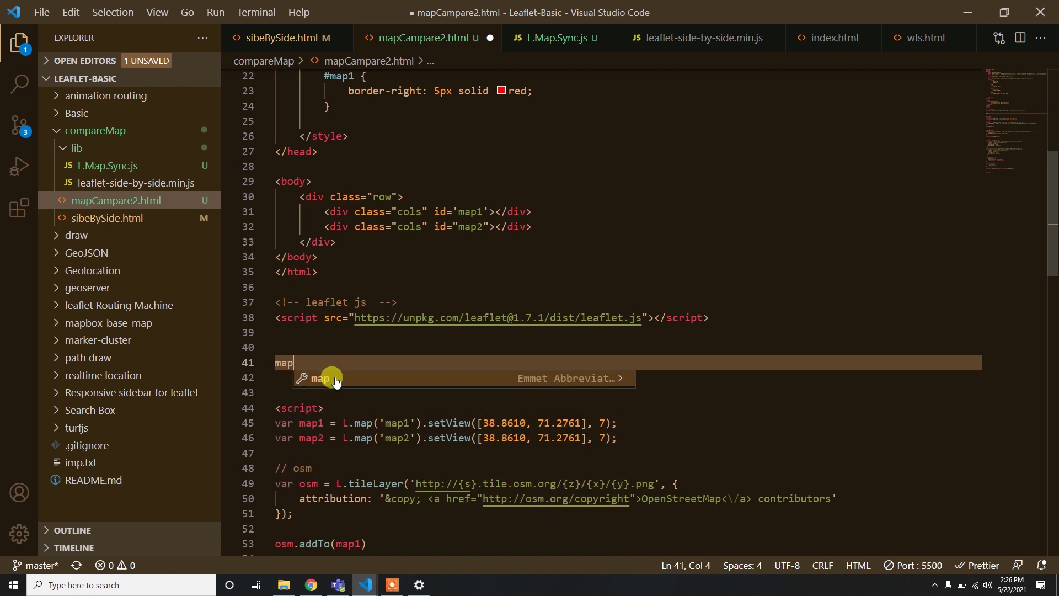
pyautogui.write(' sync file ')
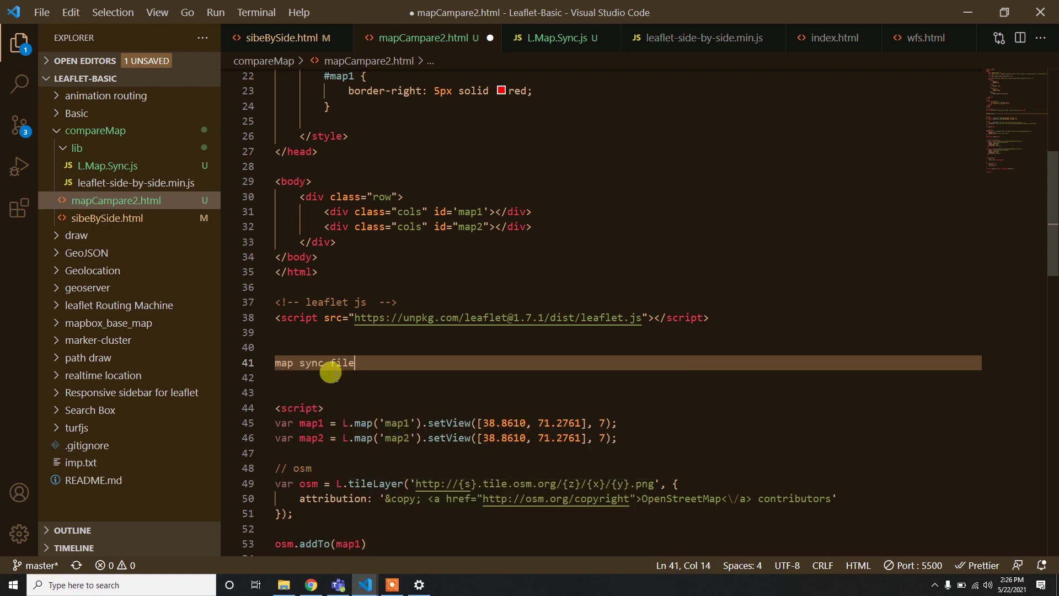
pyautogui.write('js')
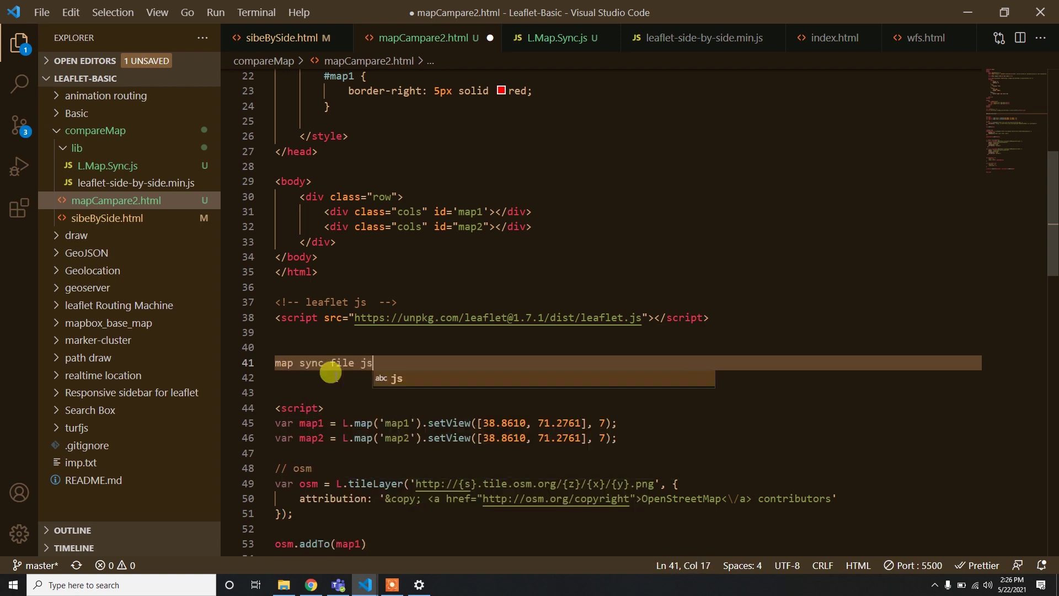
pyautogui.hotkey('ctrl', '/')
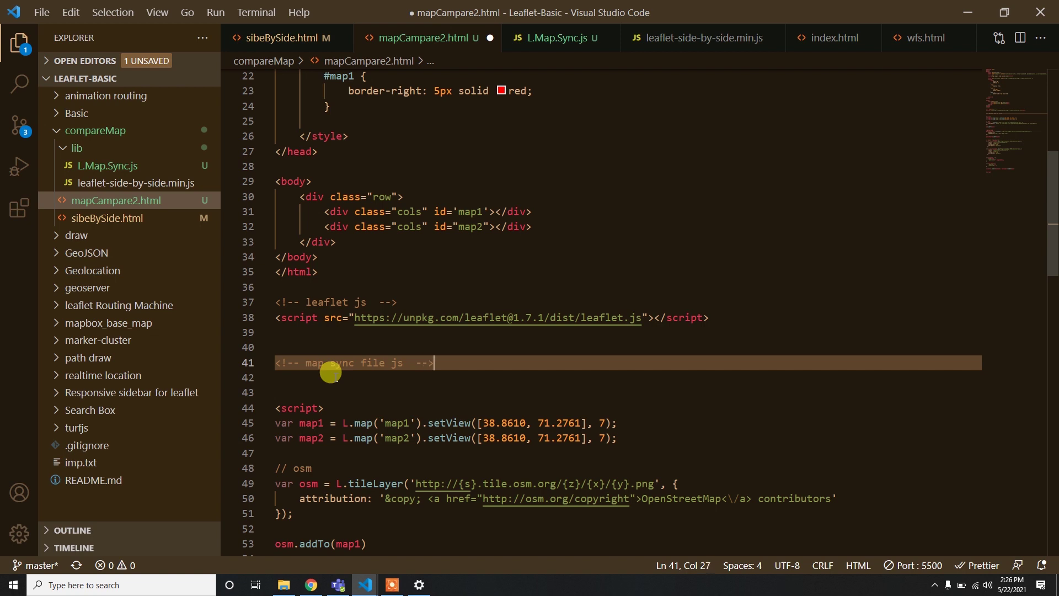
pyautogui.press('Return')
pyautogui.write('scr')
pyautogui.press('Return')
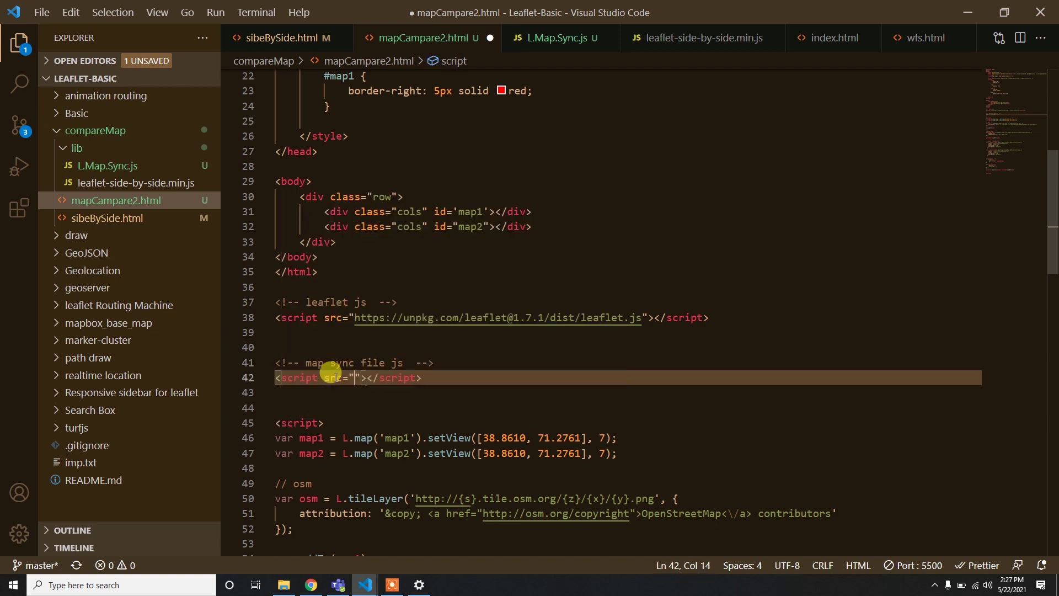
pyautogui.write('./lib/')
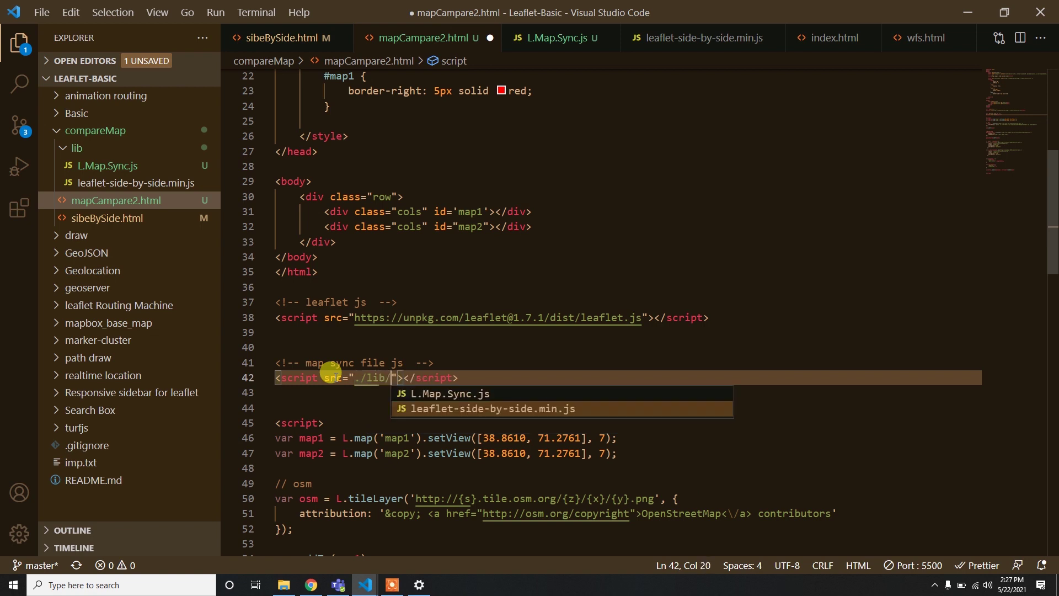
# - Set the script source to ./lib/L.Map.Sync.js and save mapCampare2.html
pyautogui.press('Up')
pyautogui.press('Return')
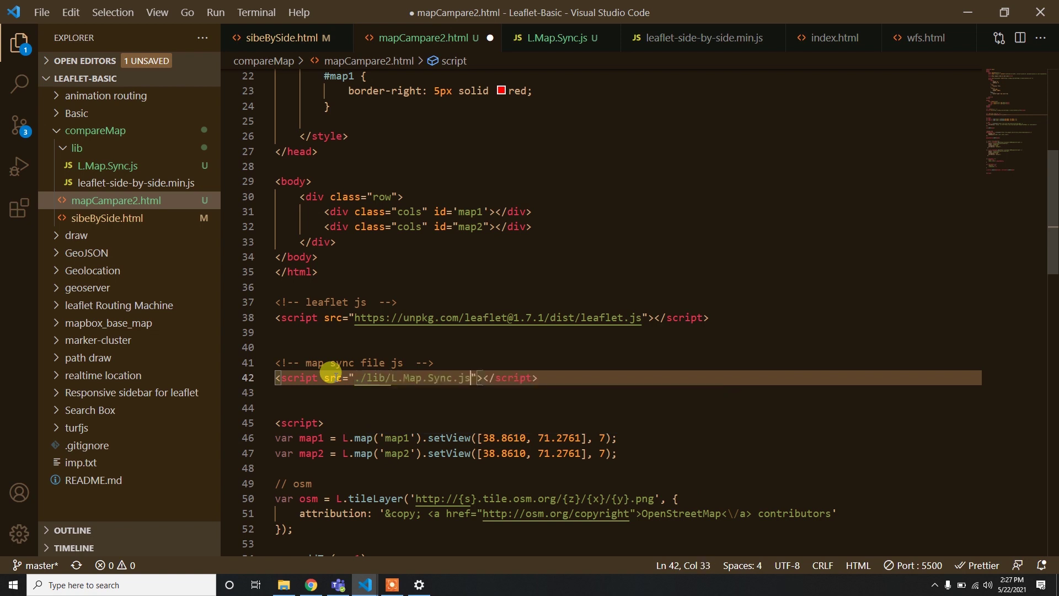
pyautogui.hotkey('ctrl', 's')
pyautogui.scroll(-1, 499, 256)
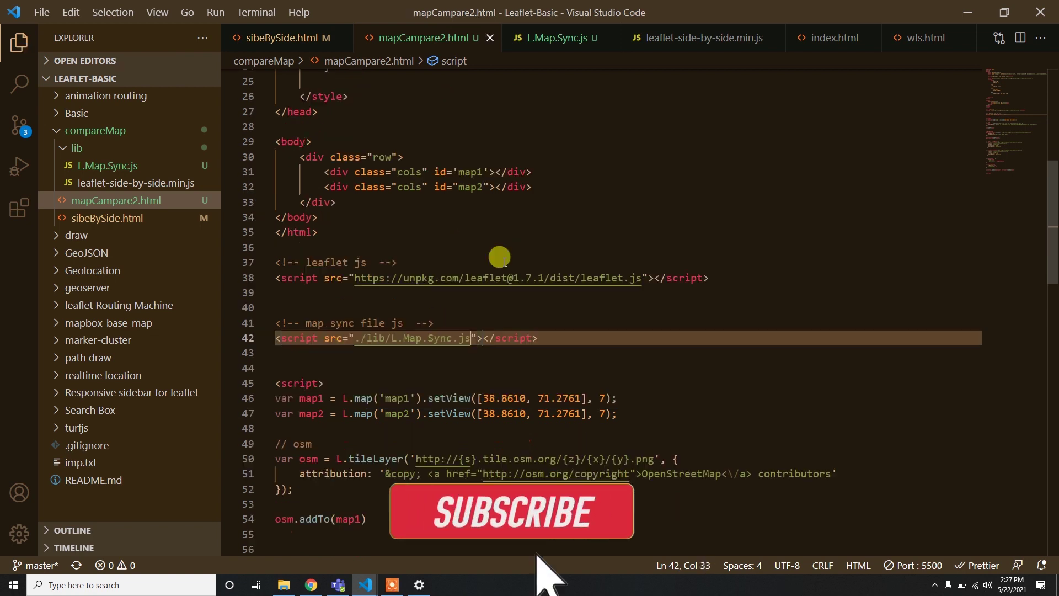
pyautogui.scroll(-2, 277, 322)
pyautogui.scroll(-2, 350, 294)
pyautogui.scroll(-1, 350, 294)
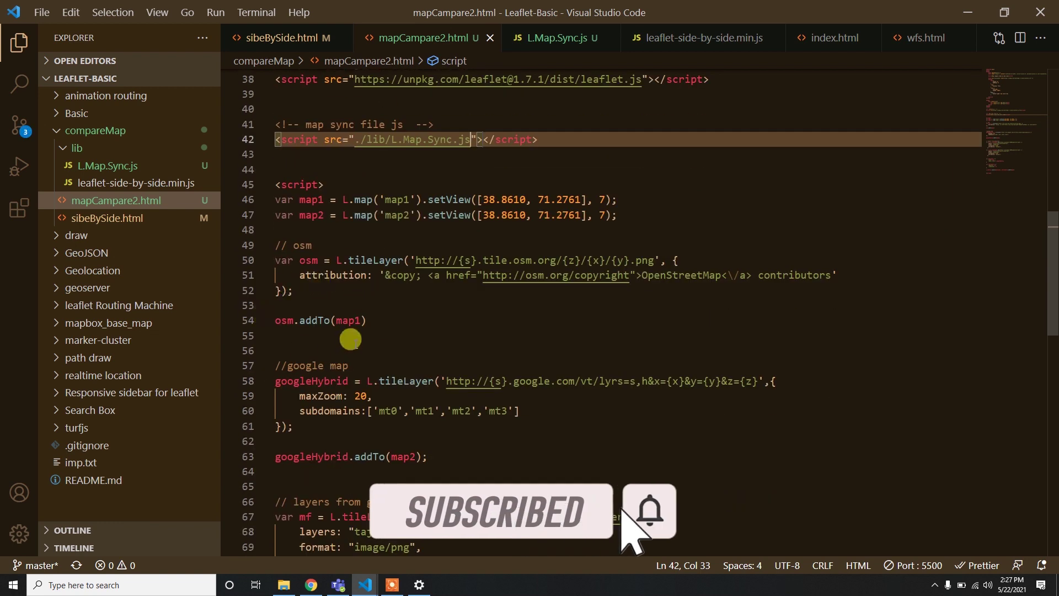
pyautogui.scroll(-2, 350, 337)
pyautogui.scroll(-5, 362, 351)
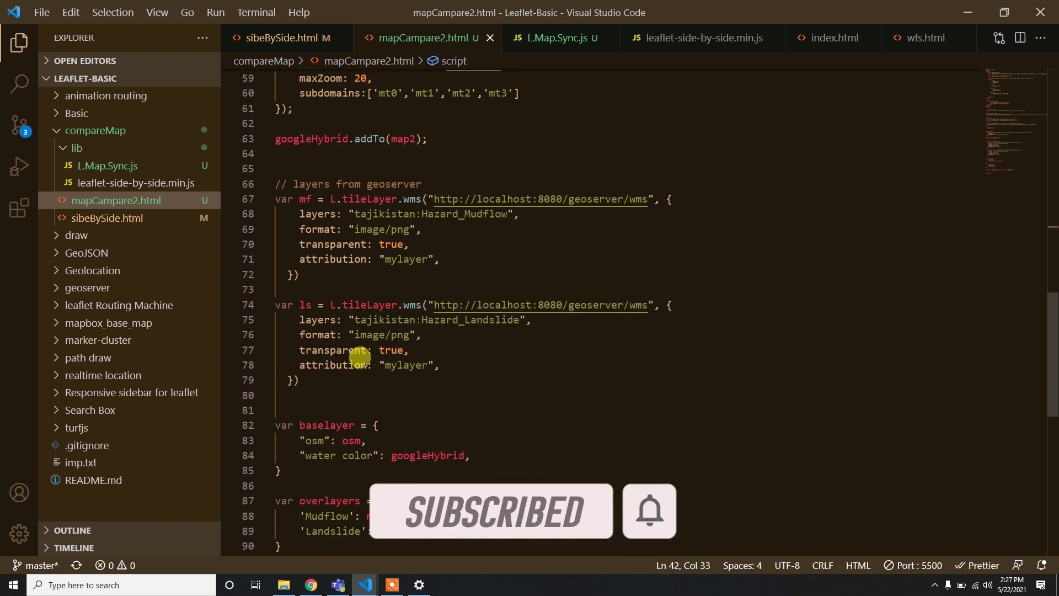
pyautogui.scroll(-3, 354, 354)
pyautogui.scroll(-2, 361, 358)
pyautogui.click(284, 393)
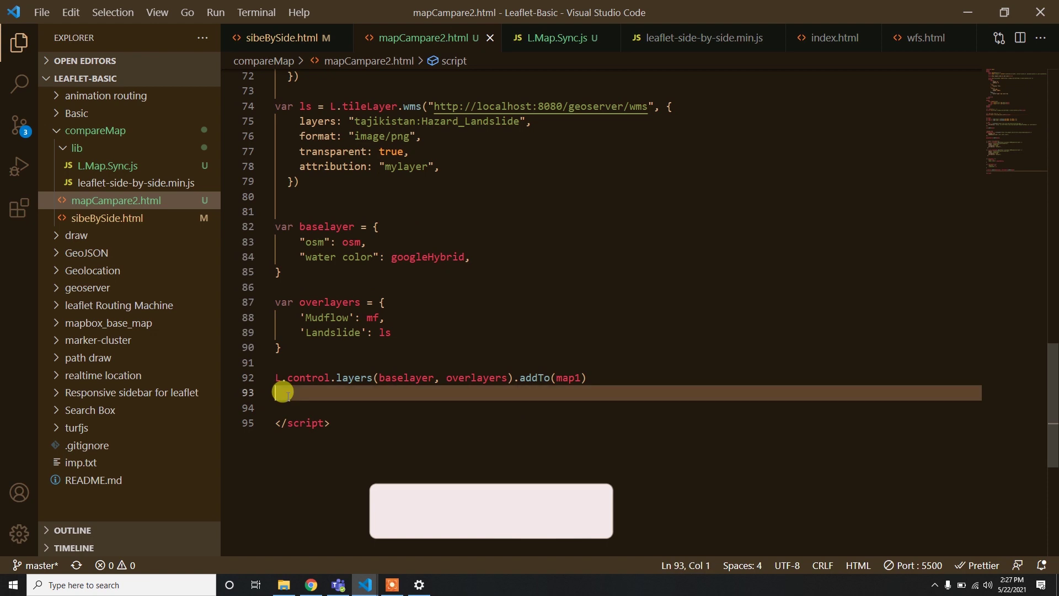
pyautogui.hotkey('alt', 'Tab')
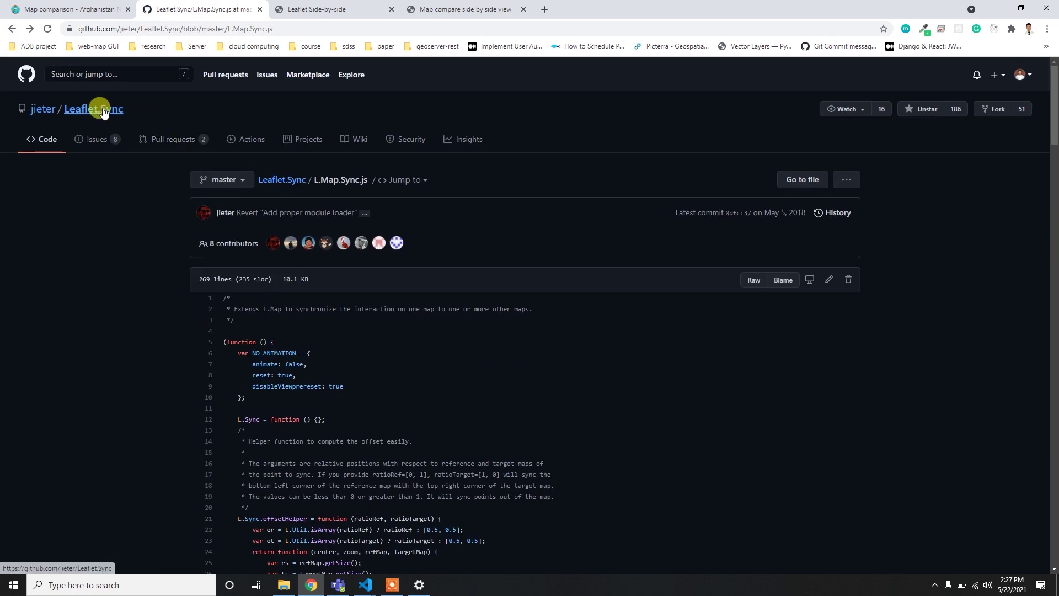
# - Open the Leaflet.Sync repository and review its example for syncing multiple maps
pyautogui.click(103, 107)
pyautogui.scroll(-3, 362, 386)
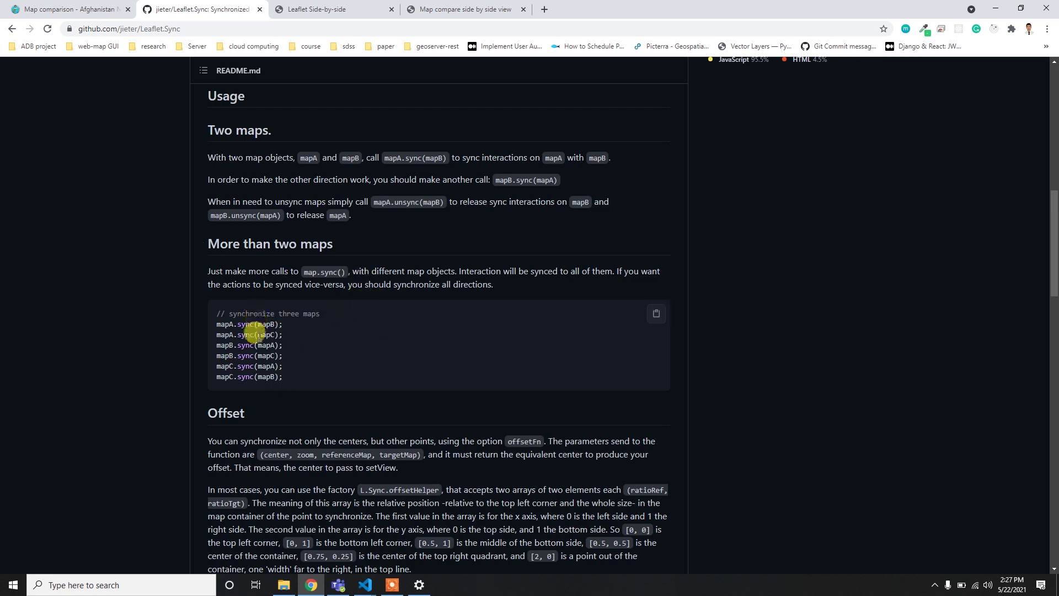
pyautogui.moveTo(284, 377); pyautogui.dragTo(211, 320)
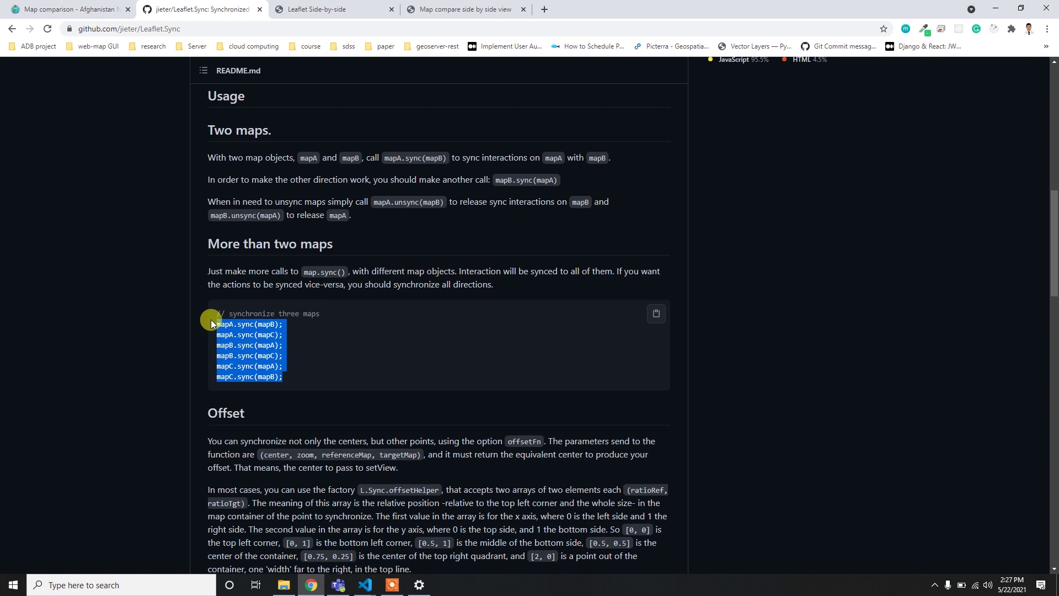
pyautogui.click(282, 339)
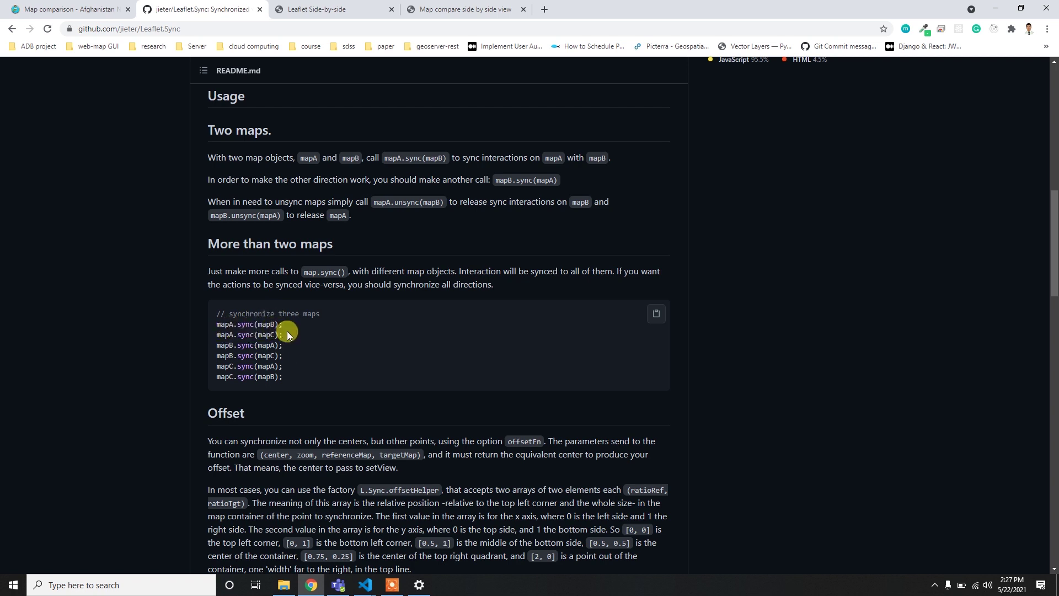
pyautogui.hotkey('alt', 'Tab')
# - Add map1.sync(map2) and map2.sync(map1) before </script> and save mapCampare2.html
pyautogui.press('Return')
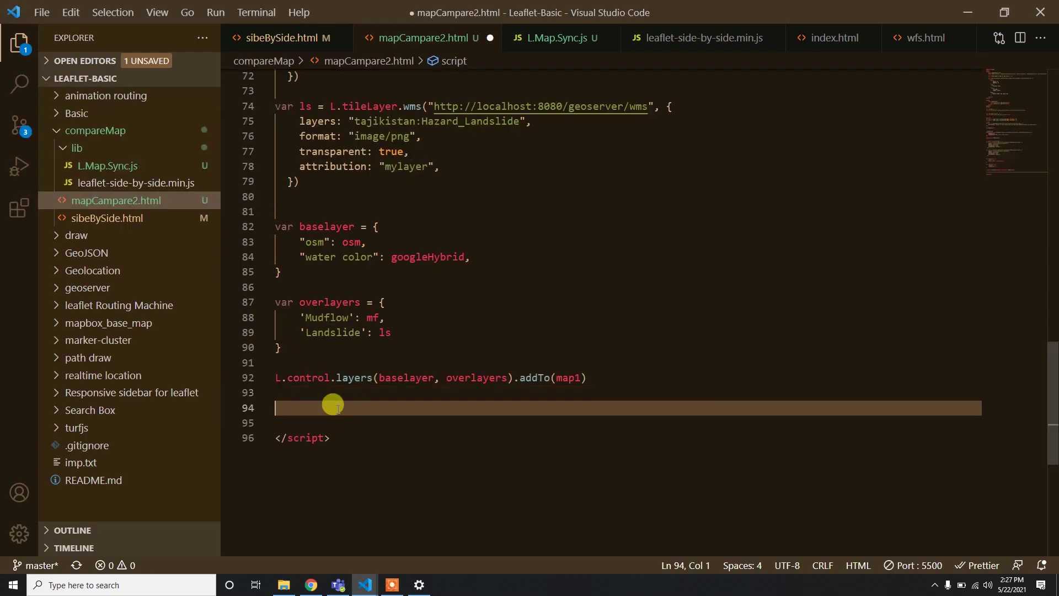
pyautogui.write('map1.')
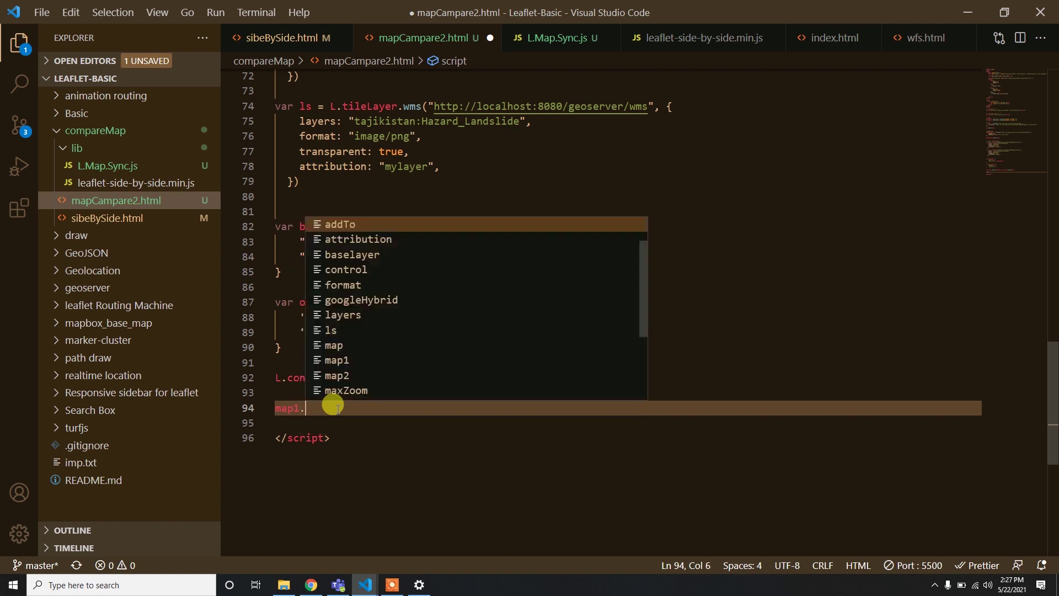
pyautogui.write('sync(')
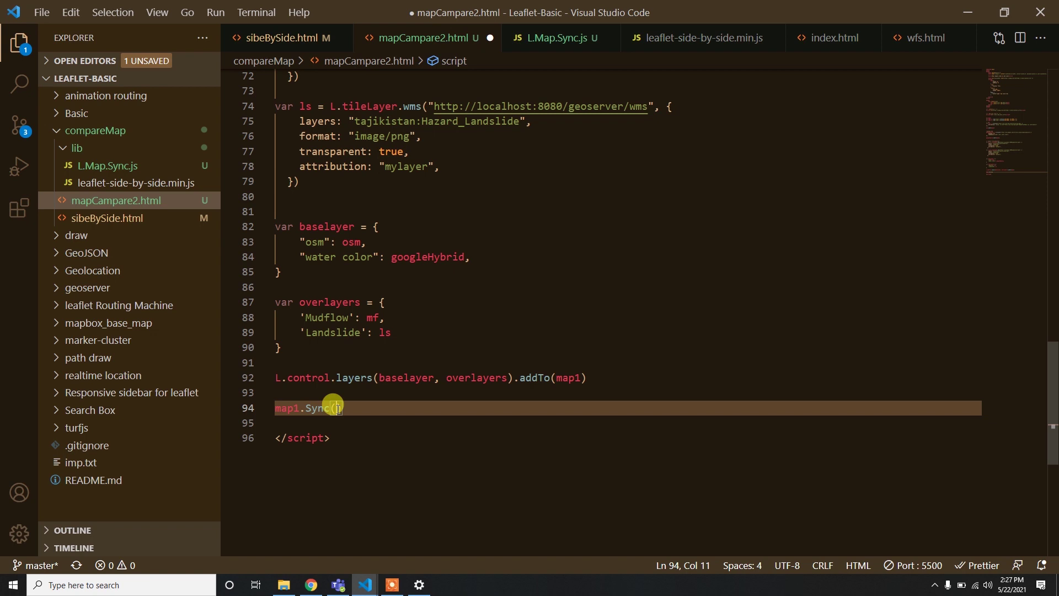
pyautogui.write('ap2')
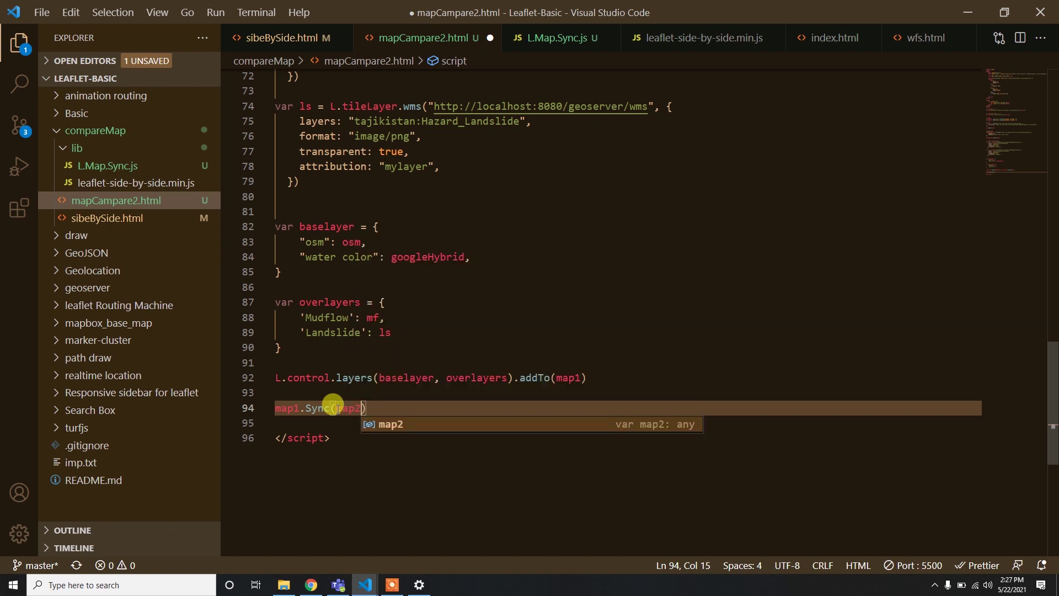
pyautogui.hotkey('alt', 'Tab')
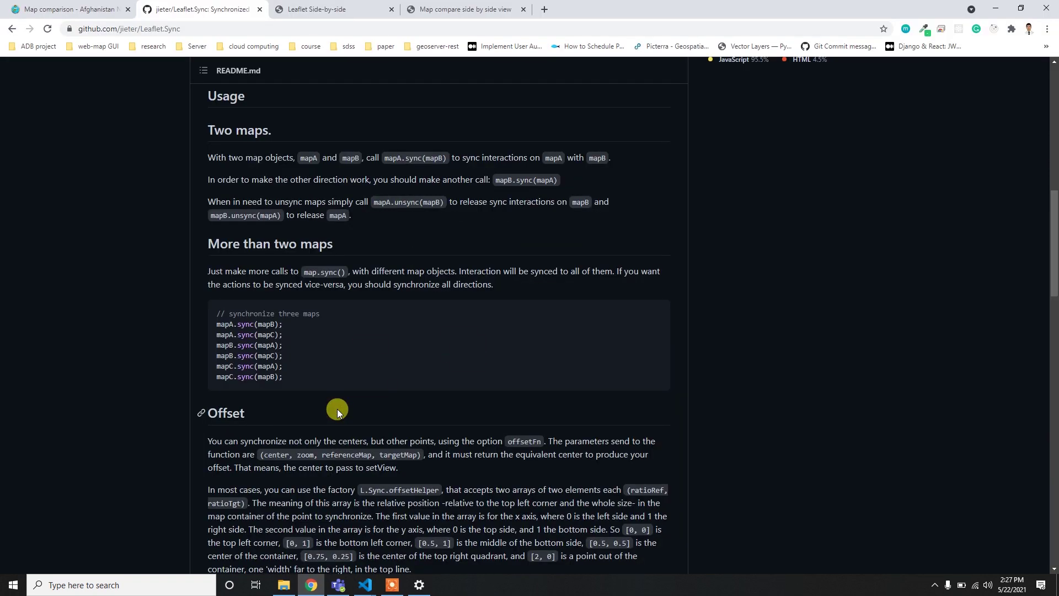
pyautogui.hotkey('alt', 'Tab')
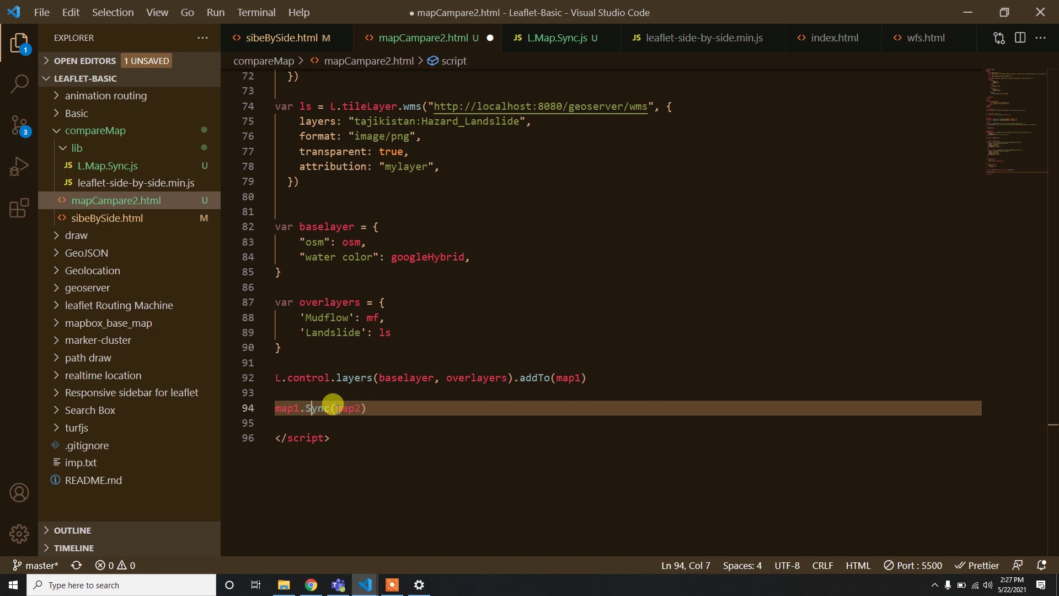
pyautogui.press('Return')
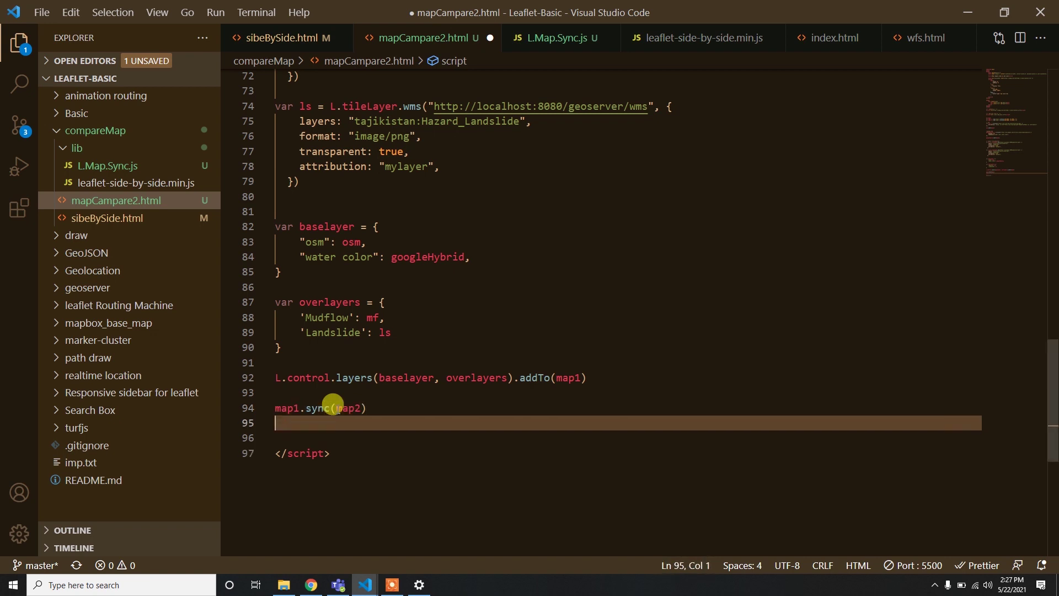
pyautogui.write('map2.')
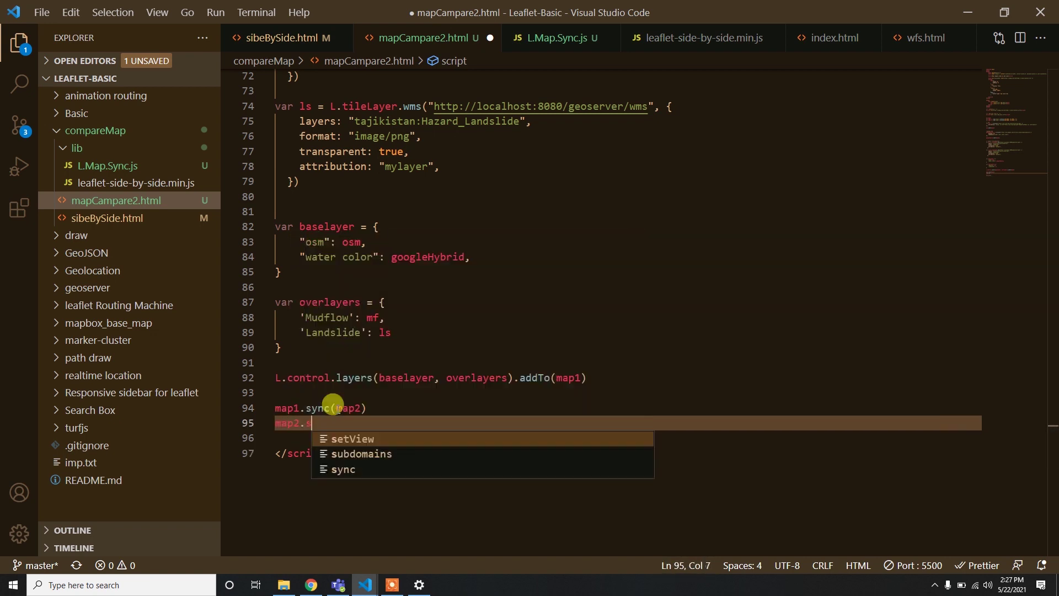
pyautogui.write('sync(map12)')
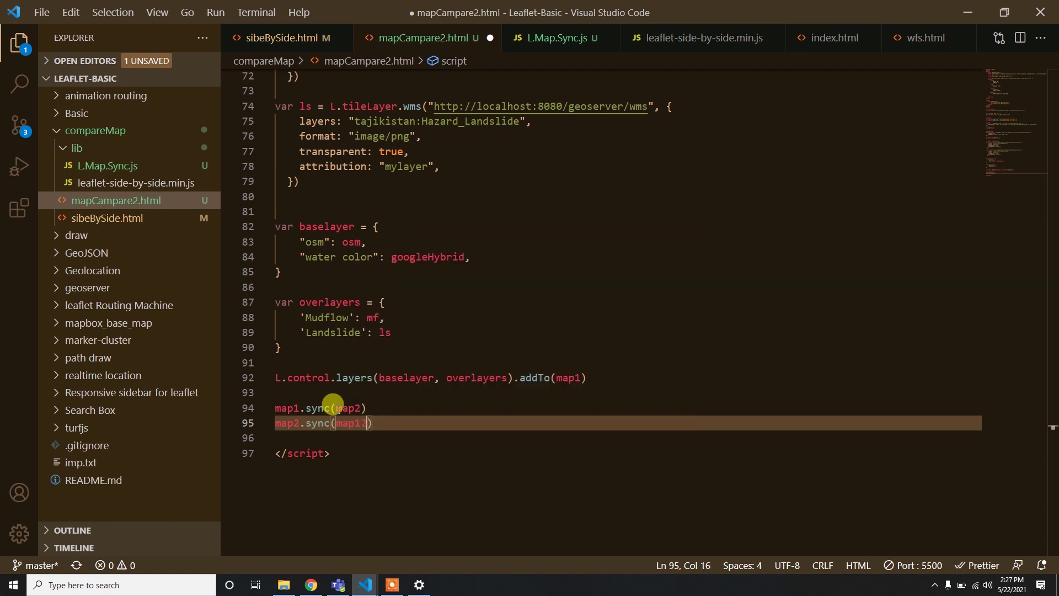
pyautogui.hotkey('ctrl', 's')
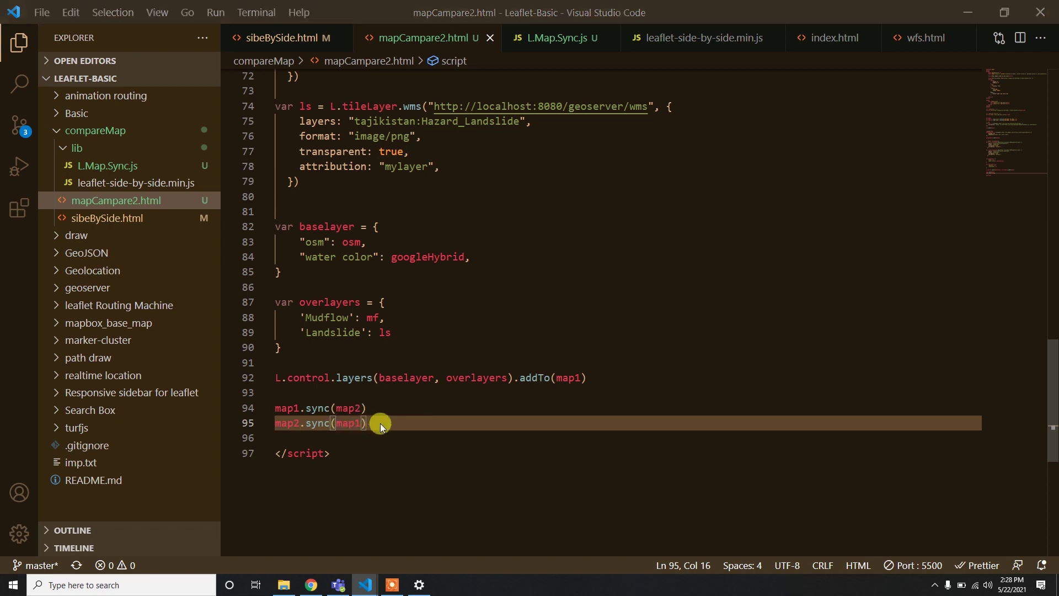
pyautogui.hotkey('alt', 'Tab')
# - Check the sync lines in the code and reload the side-by-side map page
pyautogui.click(314, 10)
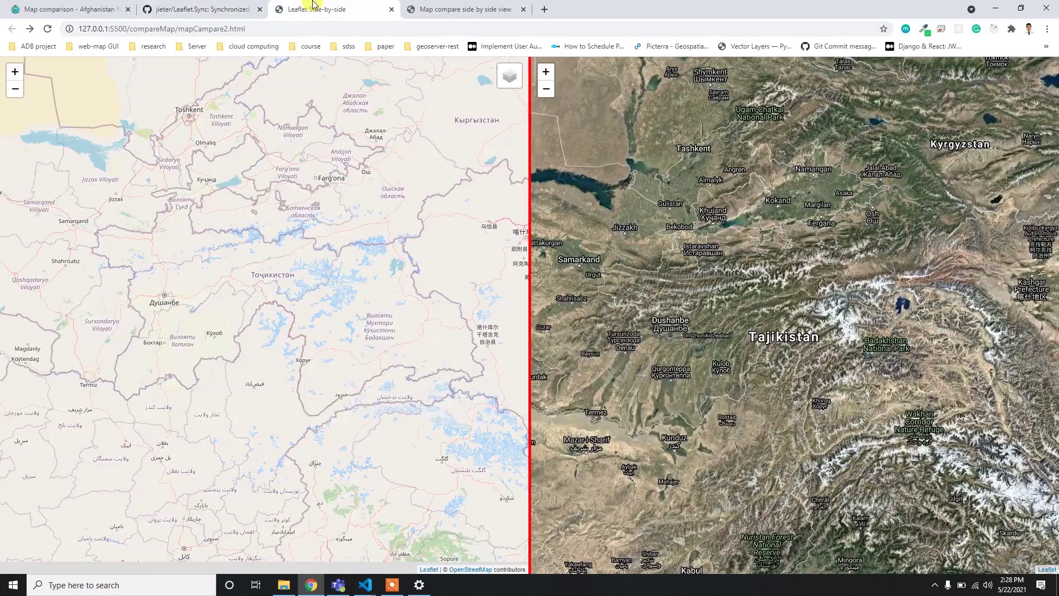
pyautogui.moveTo(247, 219); pyautogui.dragTo(309, 279)
pyautogui.hotkey('alt', 'Tab')
pyautogui.click(486, 282)
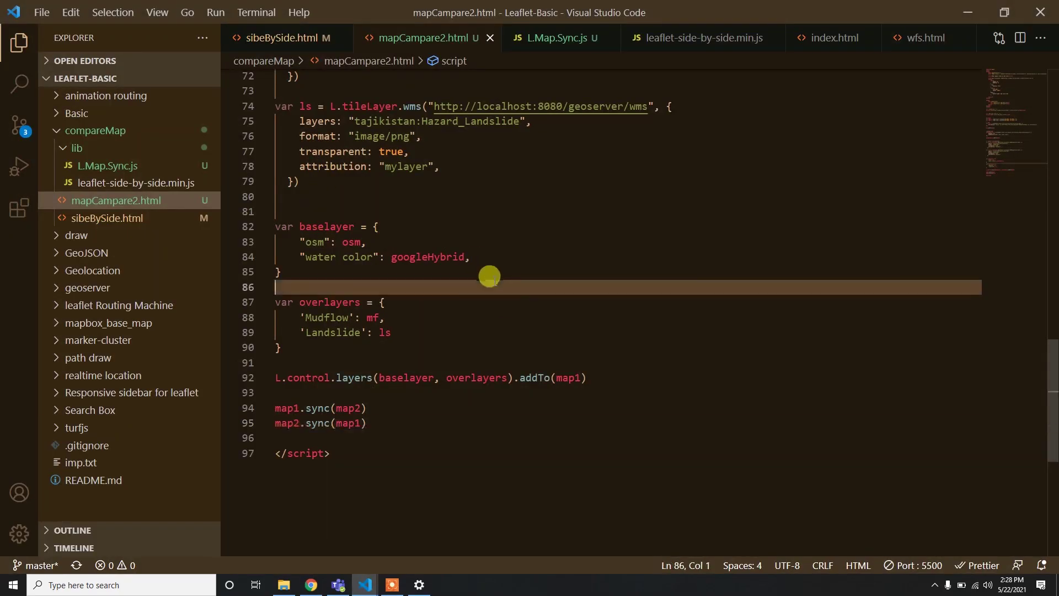
pyautogui.click(385, 422)
pyautogui.hotkey('alt', 'Tab')
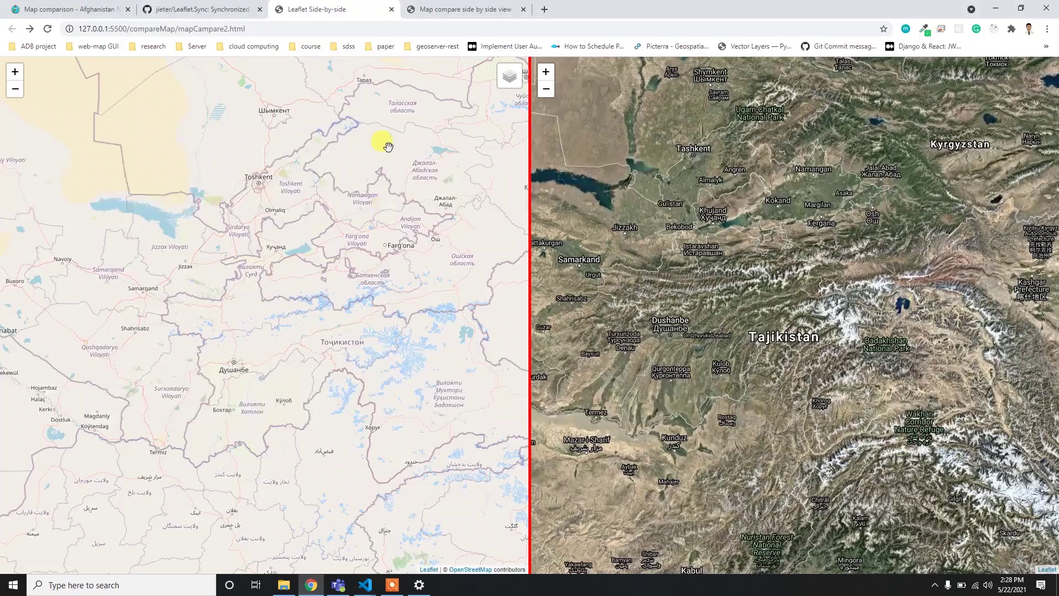
pyautogui.moveTo(183, 241); pyautogui.dragTo(251, 362)
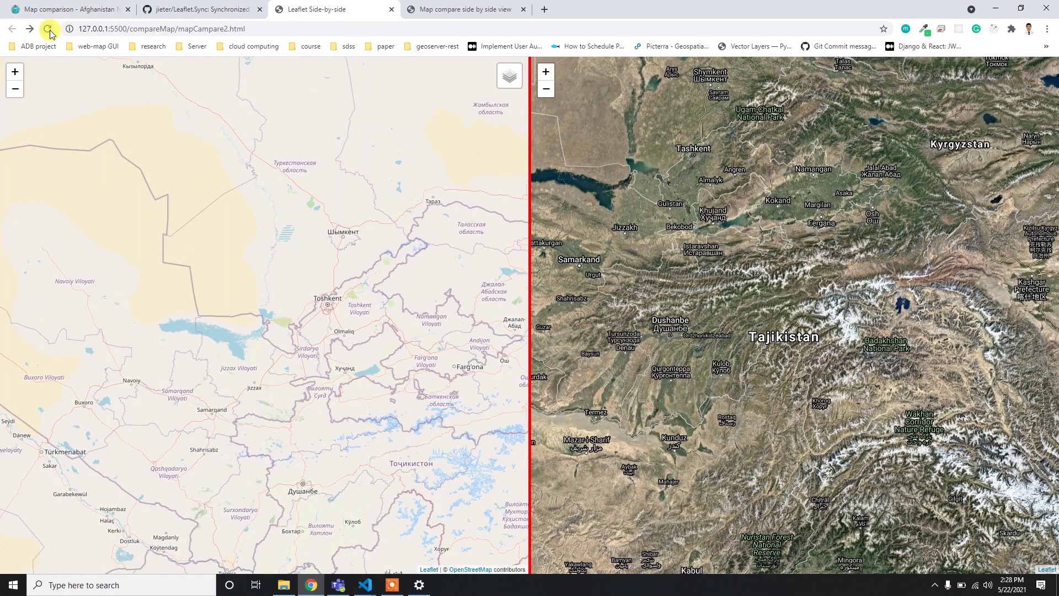
pyautogui.click(48, 30)
# - Pan the synced maps together until Karakul Lake sits lower right
pyautogui.moveTo(303, 229)
pyautogui.mouseDown()
pyautogui.moveTo(152, 147)
pyautogui.moveTo(322, 297)
pyautogui.mouseUp()
pyautogui.moveTo(255, 284)
pyautogui.mouseDown()
pyautogui.moveTo(436, 300)
pyautogui.moveTo(406, 284)
pyautogui.moveTo(343, 276)
pyautogui.moveTo(343, 287)
pyautogui.mouseUp()
pyautogui.scroll(1, 342, 286)
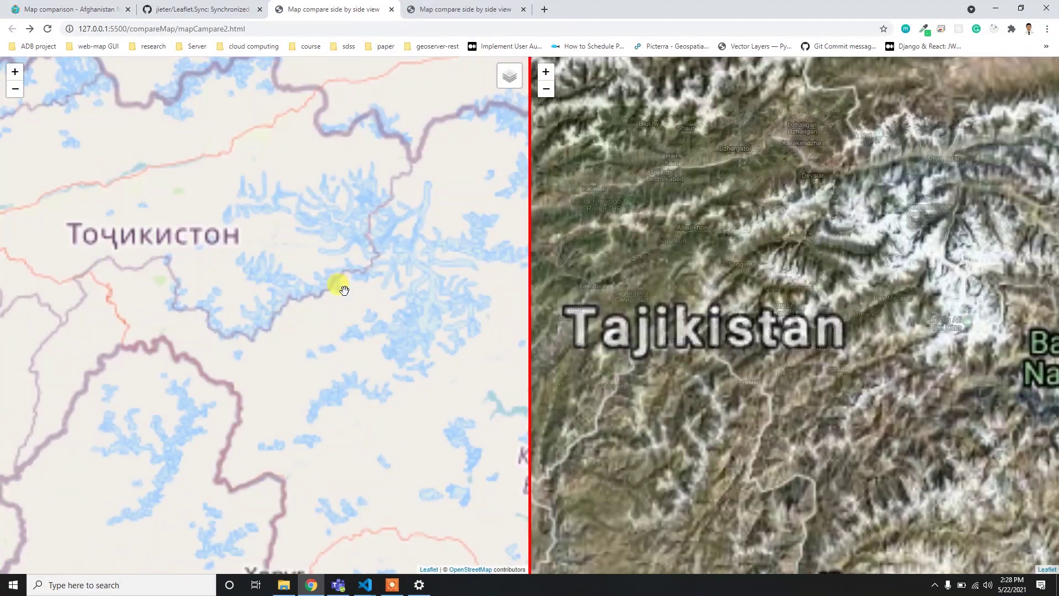
pyautogui.scroll(1, 338, 288)
pyautogui.scroll(1, 338, 277)
pyautogui.scroll(-3, 684, 268)
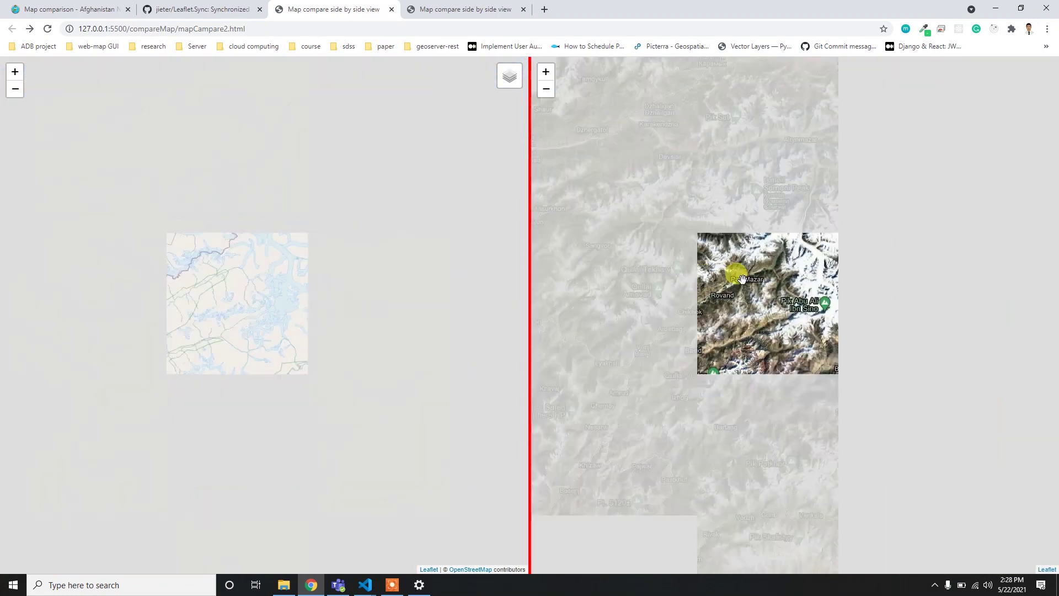
pyautogui.scroll(3, 769, 284)
pyautogui.moveTo(769, 284); pyautogui.dragTo(874, 348)
pyautogui.scroll(-1, 861, 336)
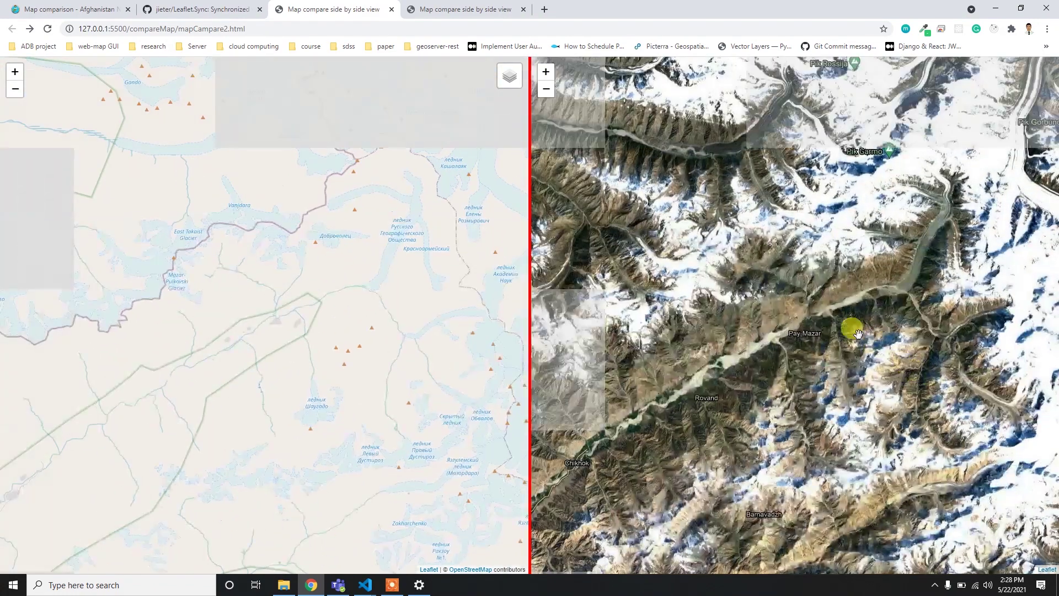
pyautogui.scroll(-2, 780, 265)
pyautogui.scroll(-2, 780, 265)
pyautogui.scroll(-2, 884, 265)
pyautogui.moveTo(885, 264); pyautogui.dragTo(740, 229)
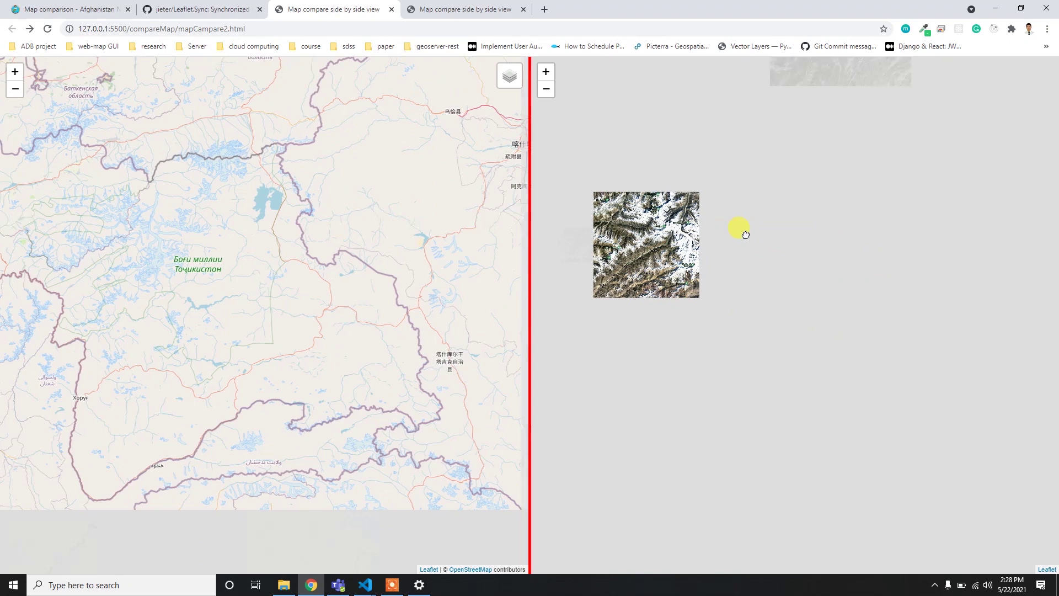
pyautogui.moveTo(840, 277); pyautogui.dragTo(622, 166)
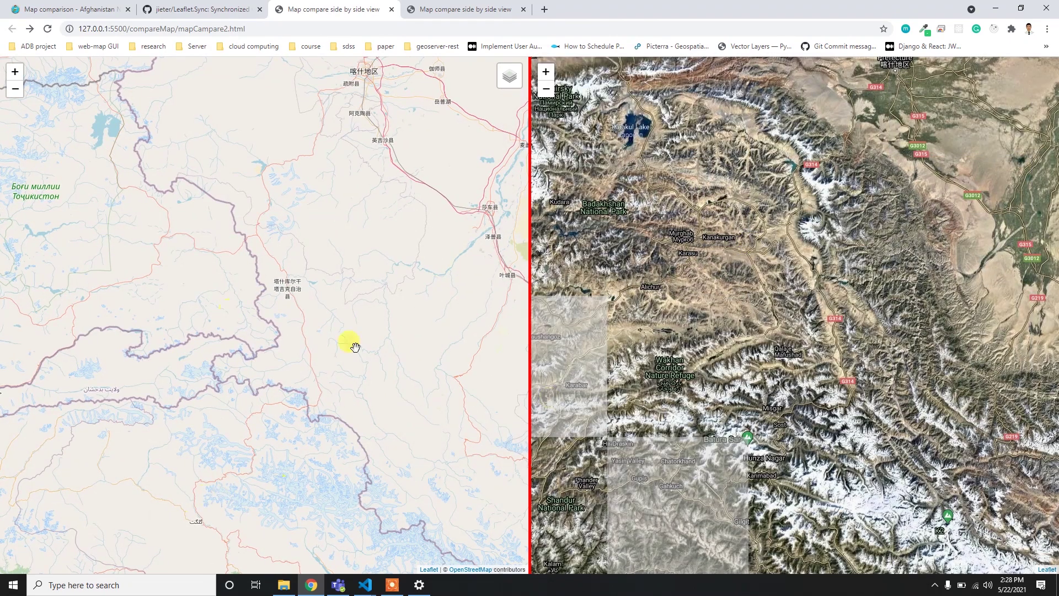
pyautogui.moveTo(643, 264); pyautogui.dragTo(847, 347)
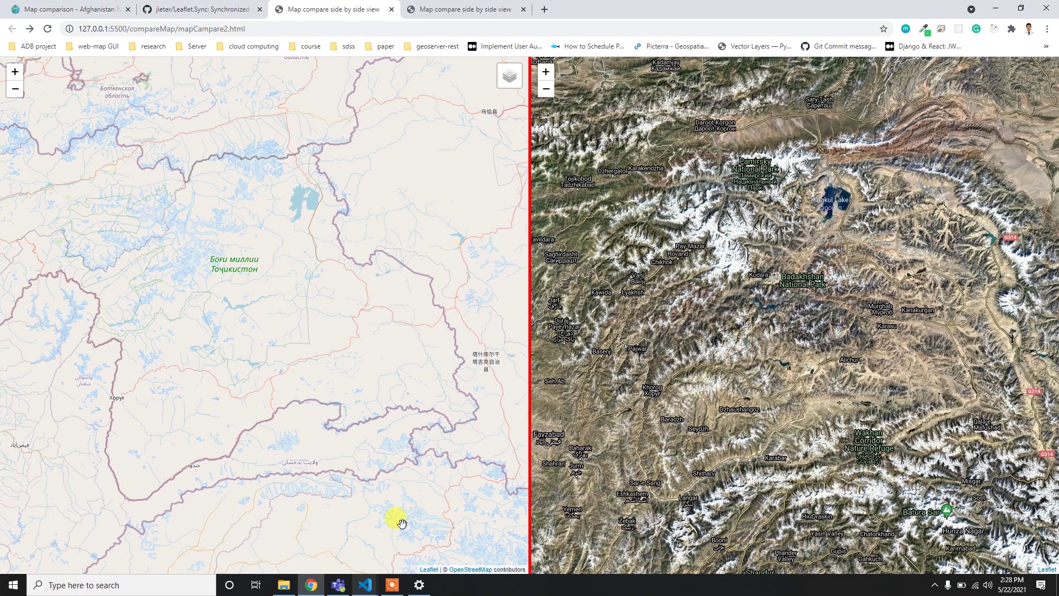
pyautogui.hotkey('alt', 'Tab')
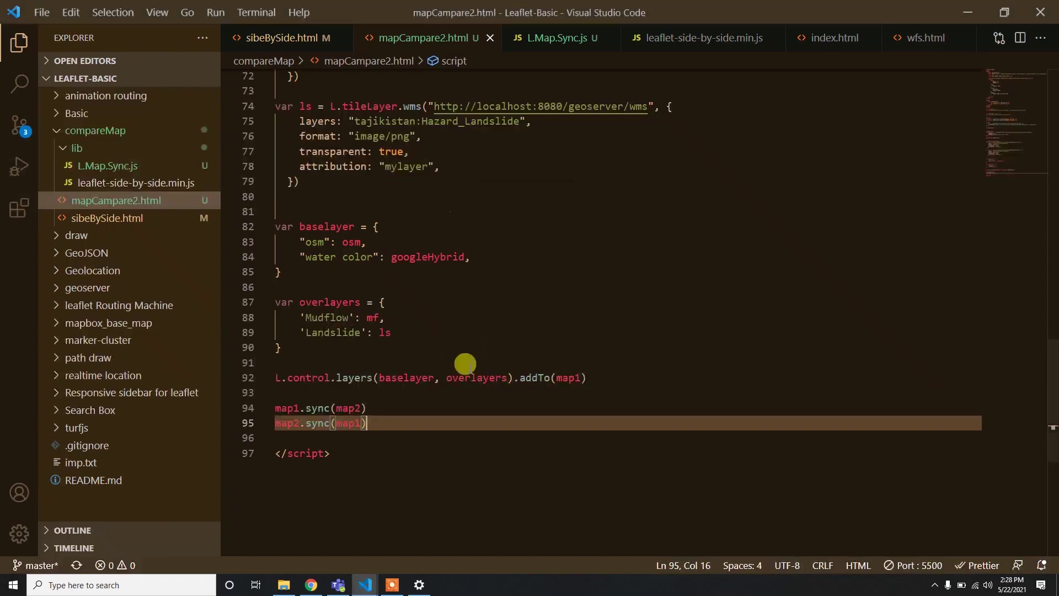
pyautogui.scroll(5, 367, 391)
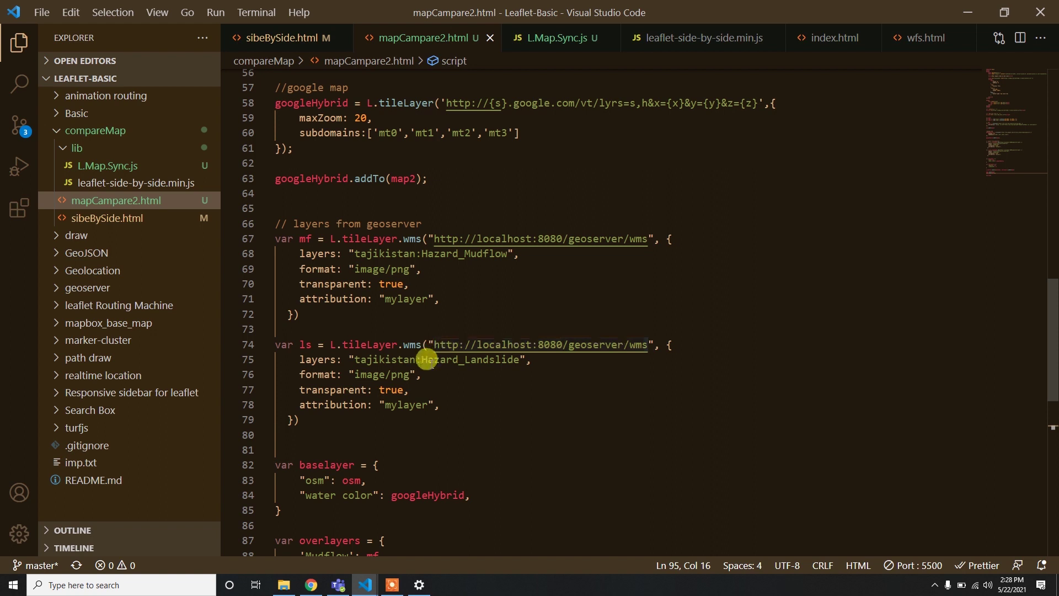
pyautogui.scroll(-4, 398, 351)
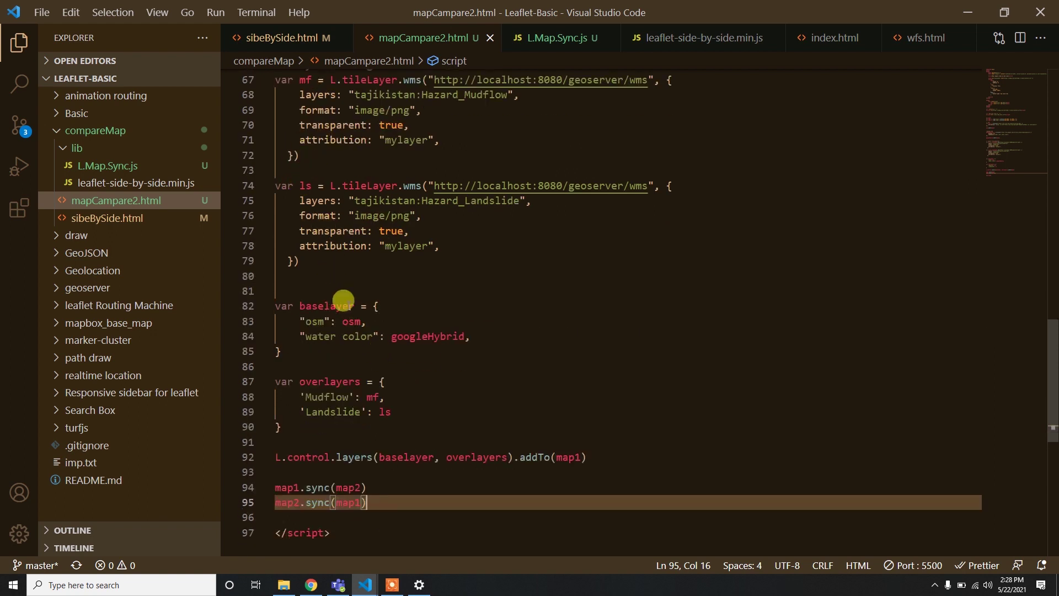
pyautogui.scroll(2, 300, 224)
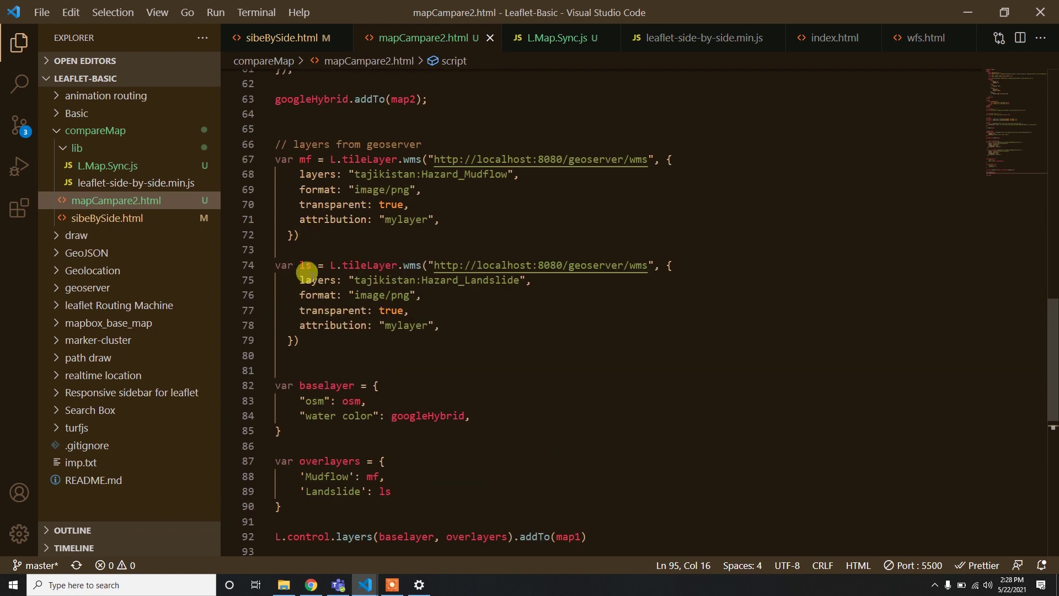
# - Add ls.addTo(map1) below the Landslide WMS layer
pyautogui.click(299, 340)
pyautogui.press('Return')
pyautogui.press('Return')
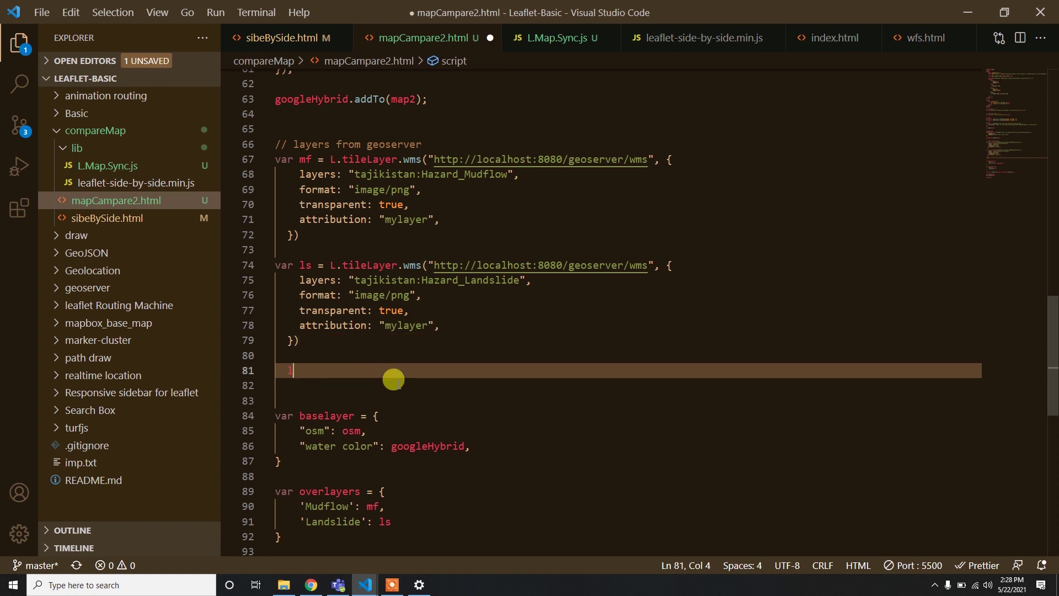
pyautogui.write('ls.')
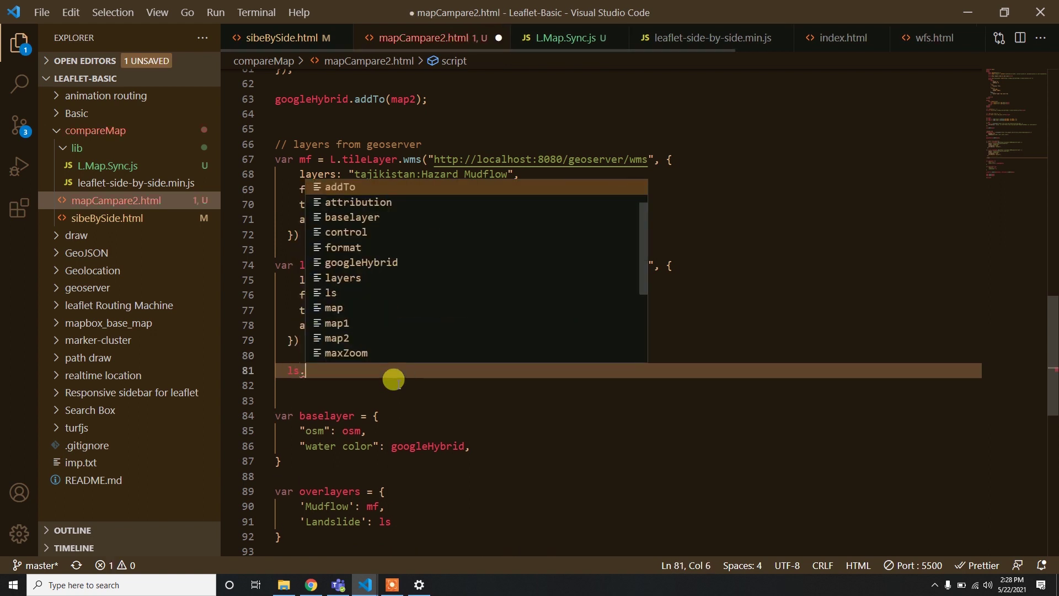
pyautogui.press('BackSpace')
pyautogui.press('BackSpace')
pyautogui.press('BackSpace')
pyautogui.write('map')
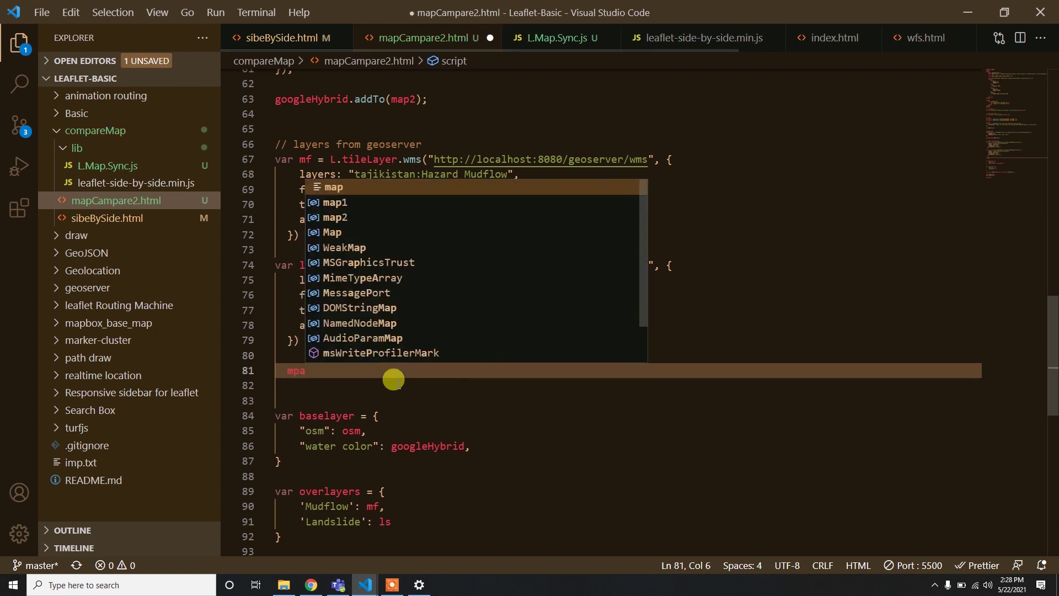
pyautogui.press('BackSpace')
pyautogui.press('BackSpace')
pyautogui.write('ap1.a')
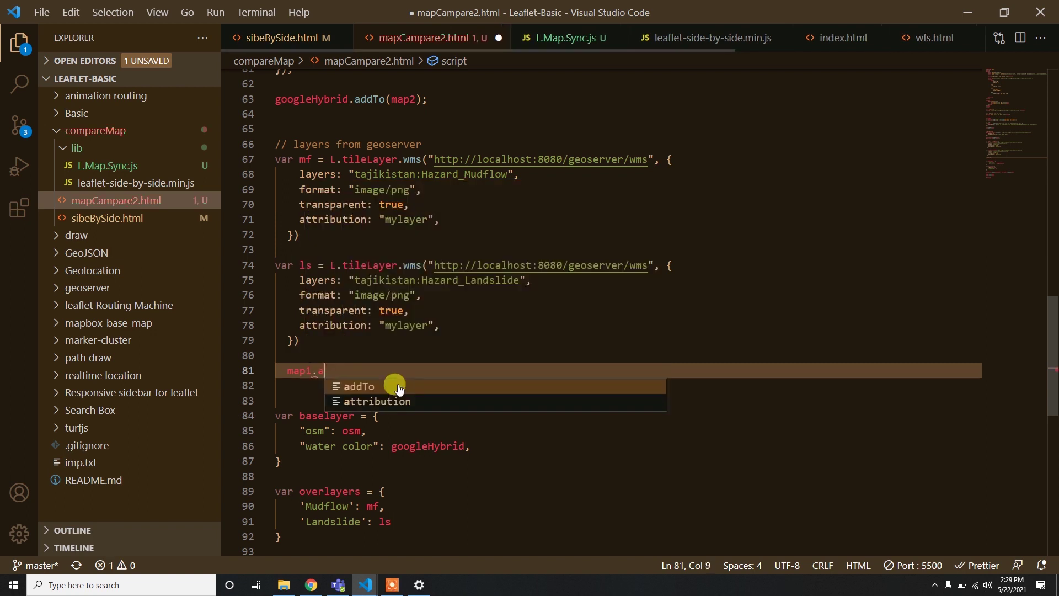
pyautogui.write('ddTo')
pyautogui.press('BackSpace')
pyautogui.press('BackSpace')
pyautogui.press('BackSpace')
pyautogui.press('BackSpace')
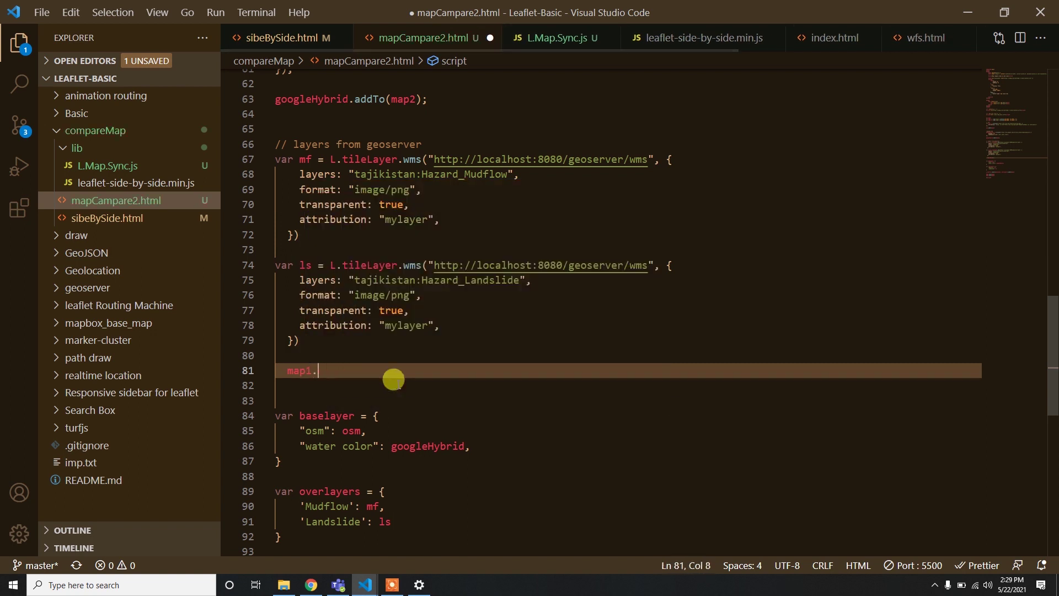
pyautogui.press('BackSpace')
pyautogui.press('BackSpace')
pyautogui.write('m')
pyautogui.press('BackSpace')
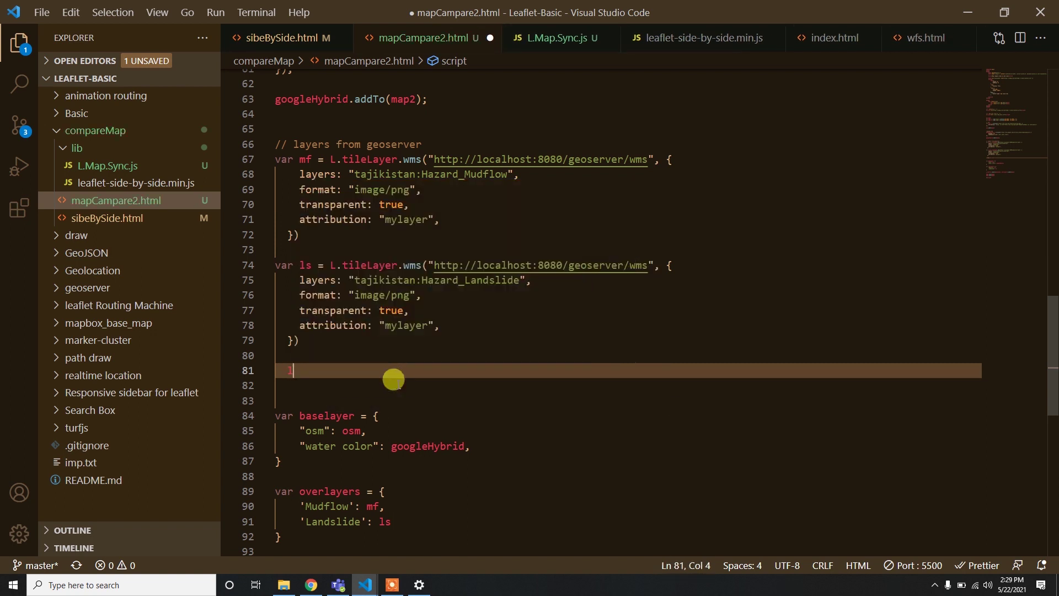
pyautogui.write('ls.')
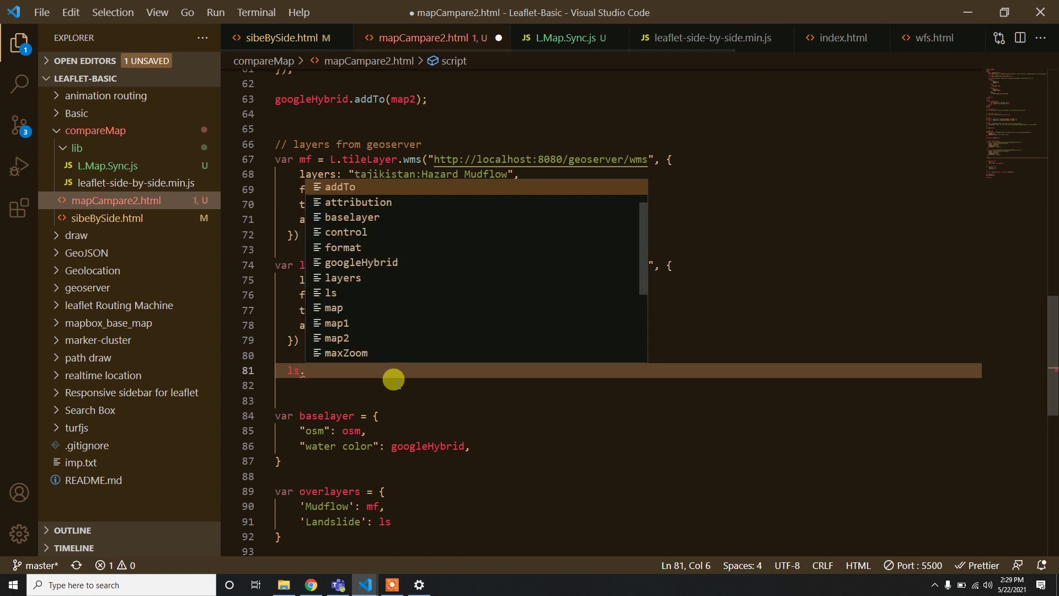
pyautogui.write('add')
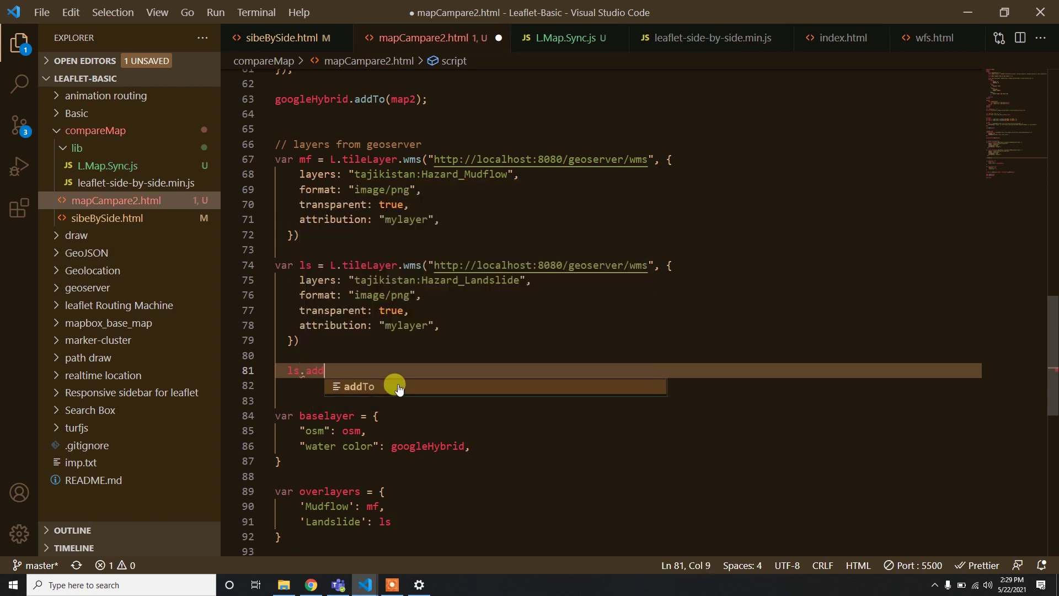
pyautogui.press('Tab')
pyautogui.write('(map1')
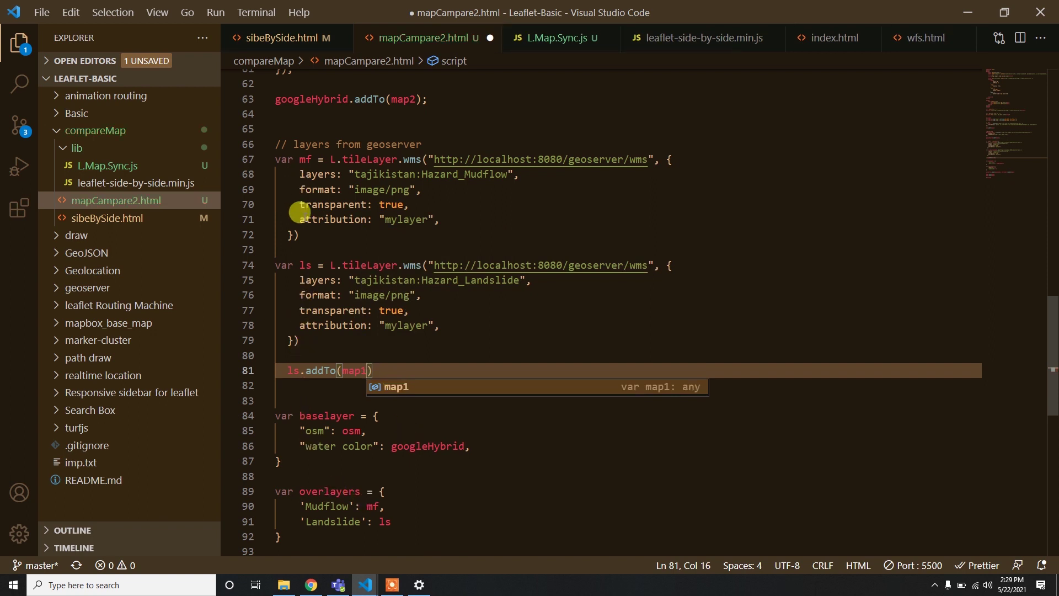
# - Add mf.addTo(map2) below the Mudflow WMS layer and save the file
pyautogui.click(300, 235)
pyautogui.press('Return')
pyautogui.press('Return')
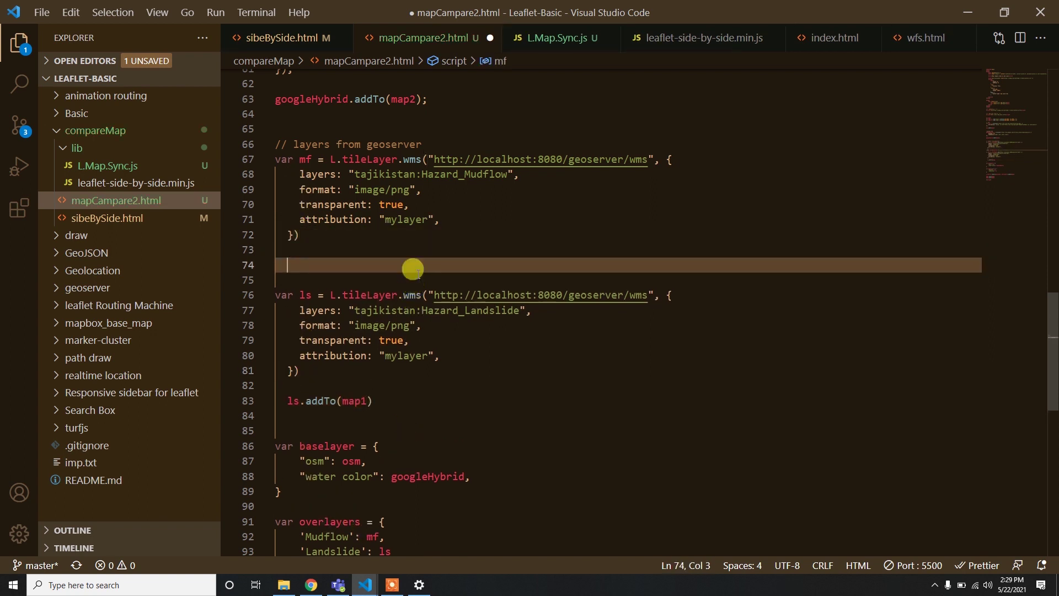
pyautogui.write('mf.add')
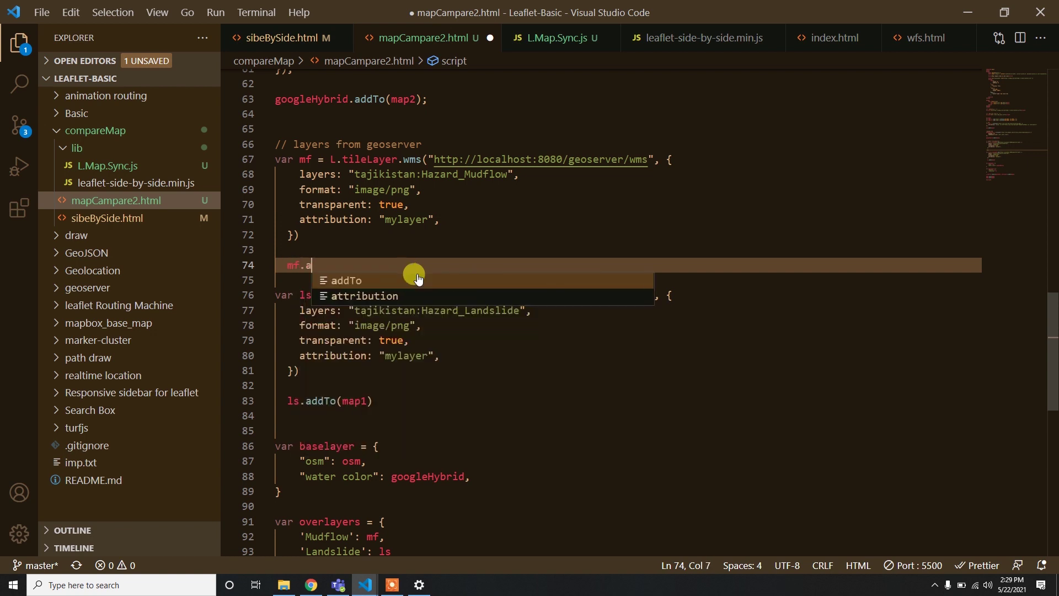
pyautogui.press('Tab')
pyautogui.write('(*ap')
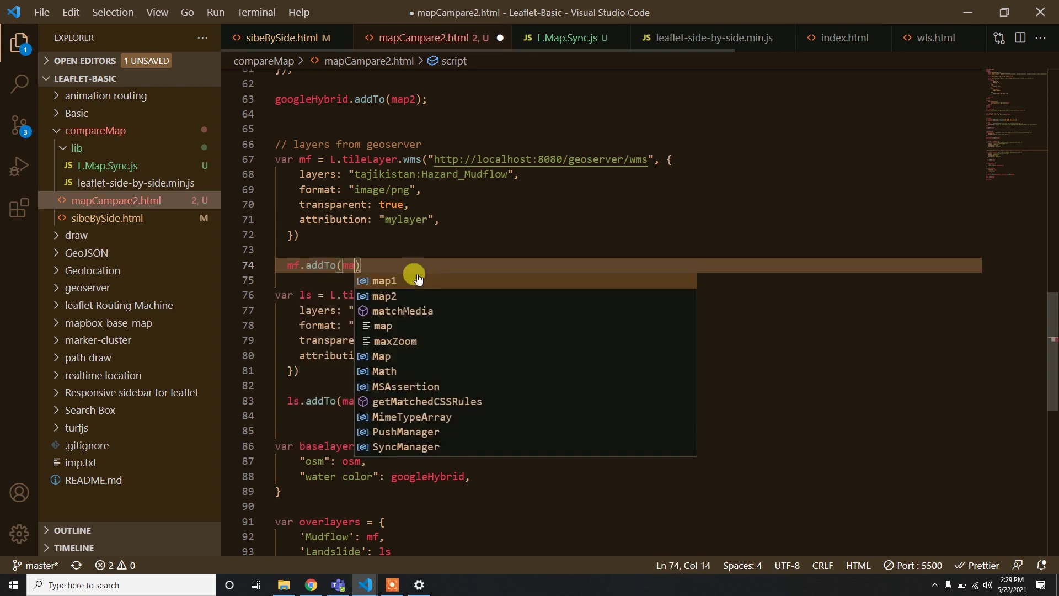
pyautogui.write('2')
pyautogui.hotkey('ctrl', 's')
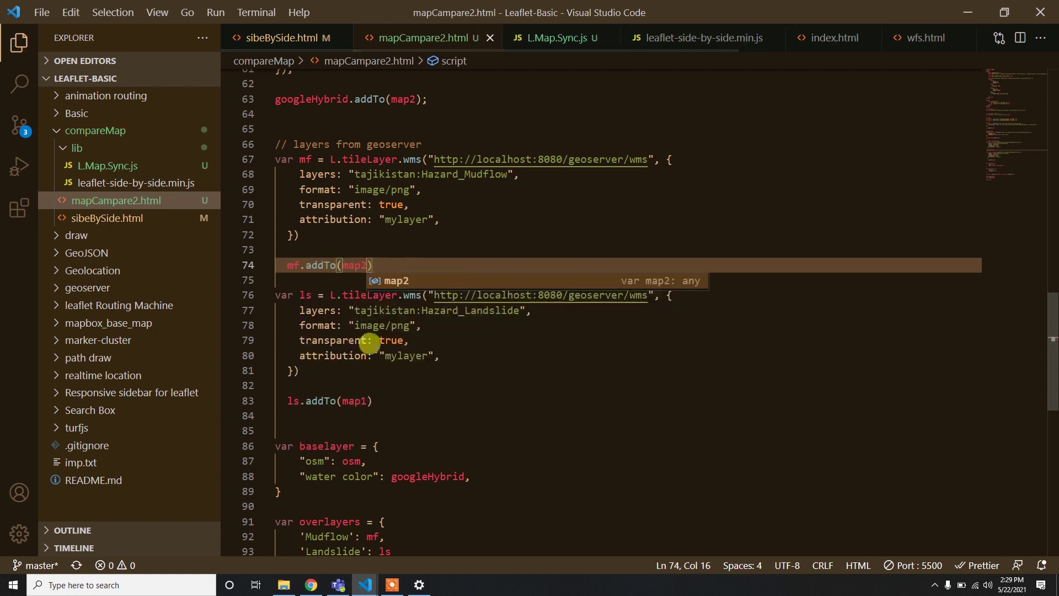
pyautogui.click(418, 401)
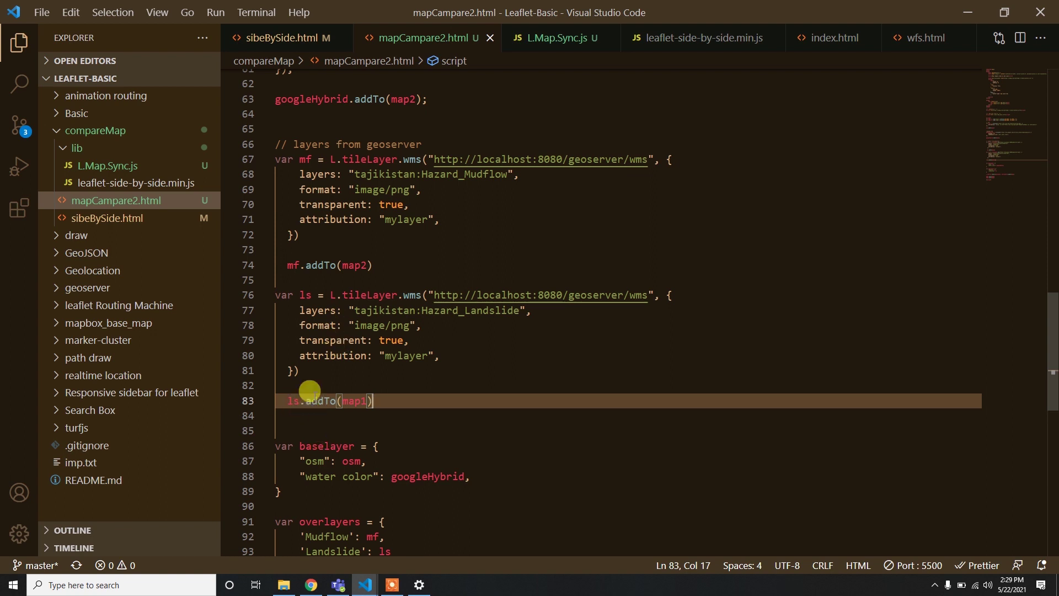
pyautogui.hotkey('alt', 'Tab')
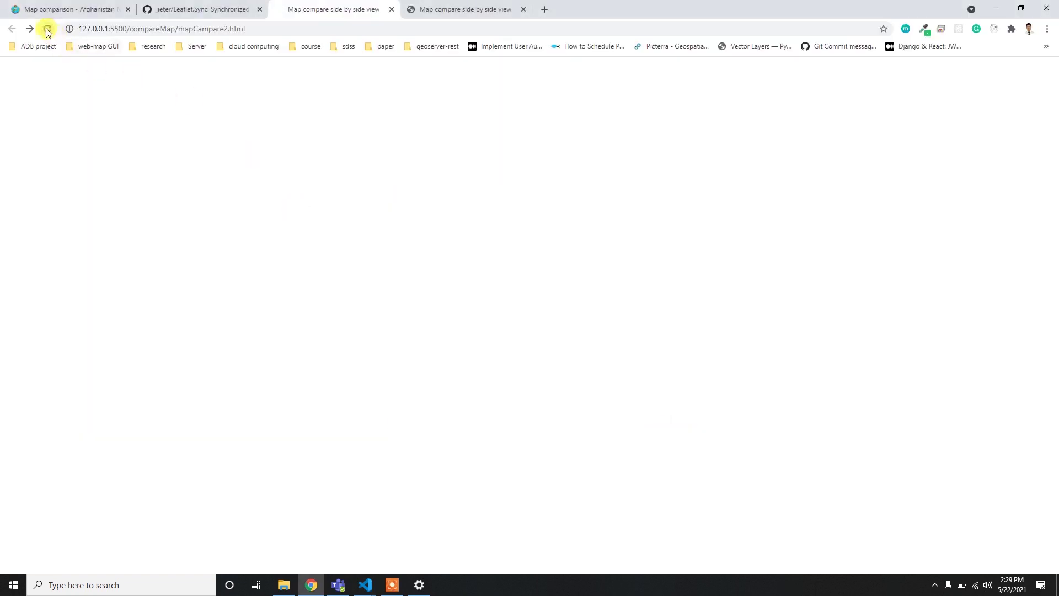
# - Reload the page and pan the synced hazard maps toward Gulistan, Angren and Chadak
pyautogui.click(48, 29)
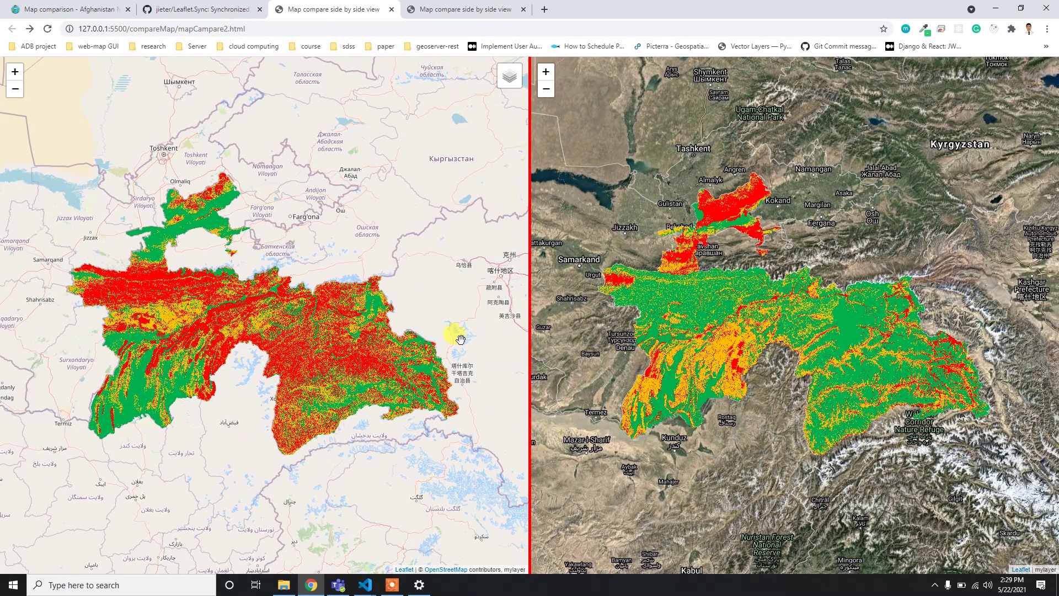
pyautogui.scroll(2, 714, 283)
pyautogui.moveTo(737, 277); pyautogui.dragTo(795, 382)
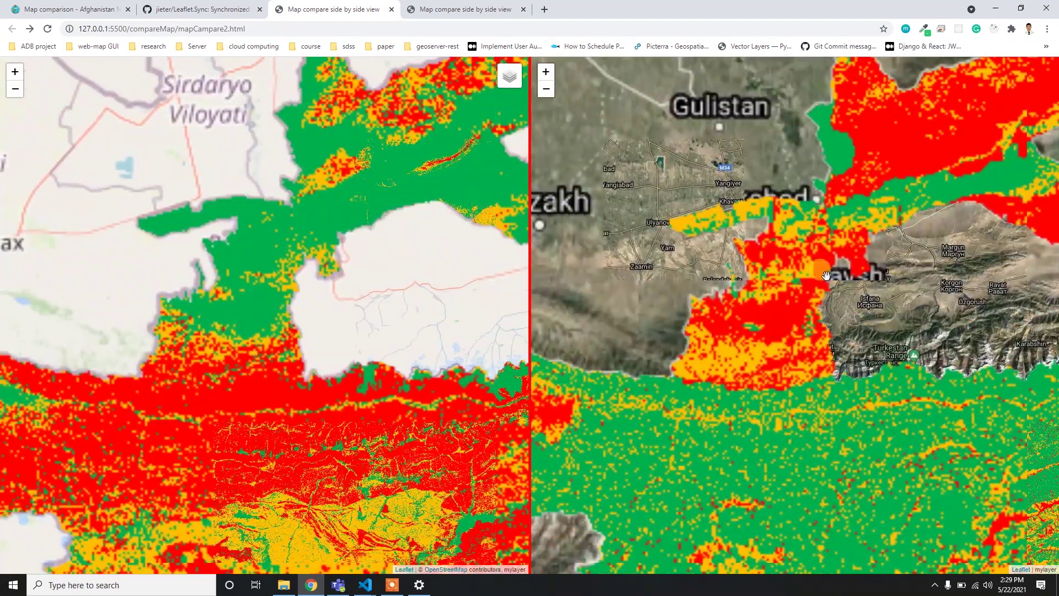
pyautogui.scroll(-1, 634, 237)
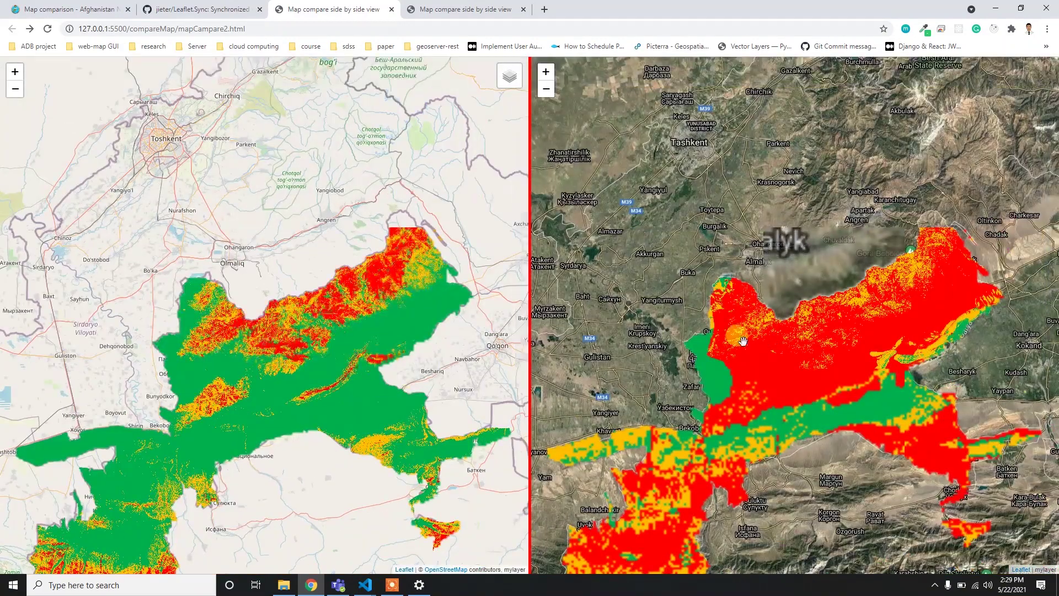
pyautogui.moveTo(1017, 236); pyautogui.dragTo(899, 218)
pyautogui.scroll(1, 842, 203)
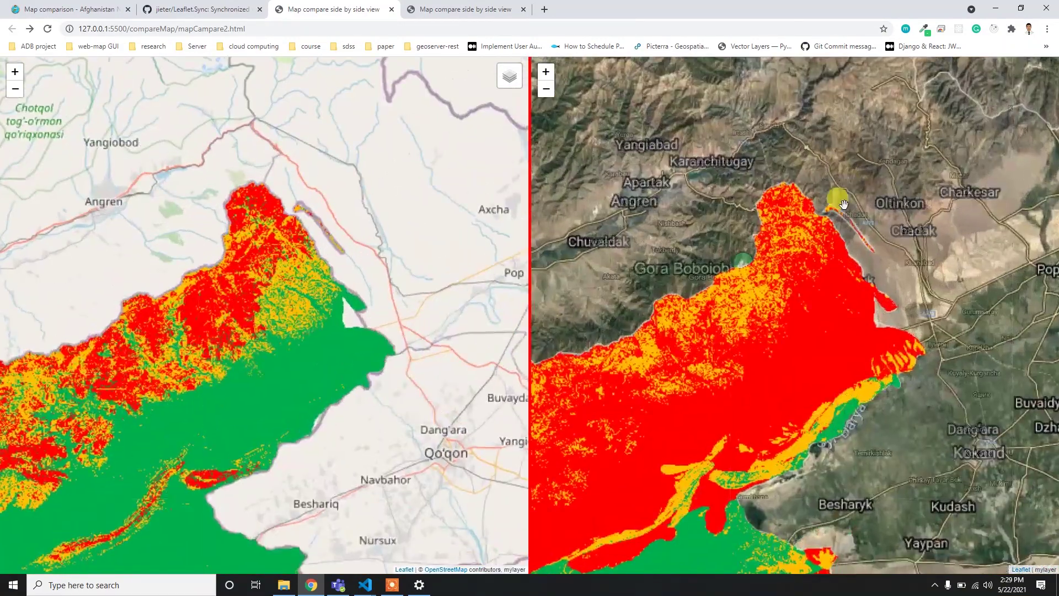
pyautogui.scroll(1, 842, 203)
pyautogui.moveTo(737, 92); pyautogui.dragTo(767, 342)
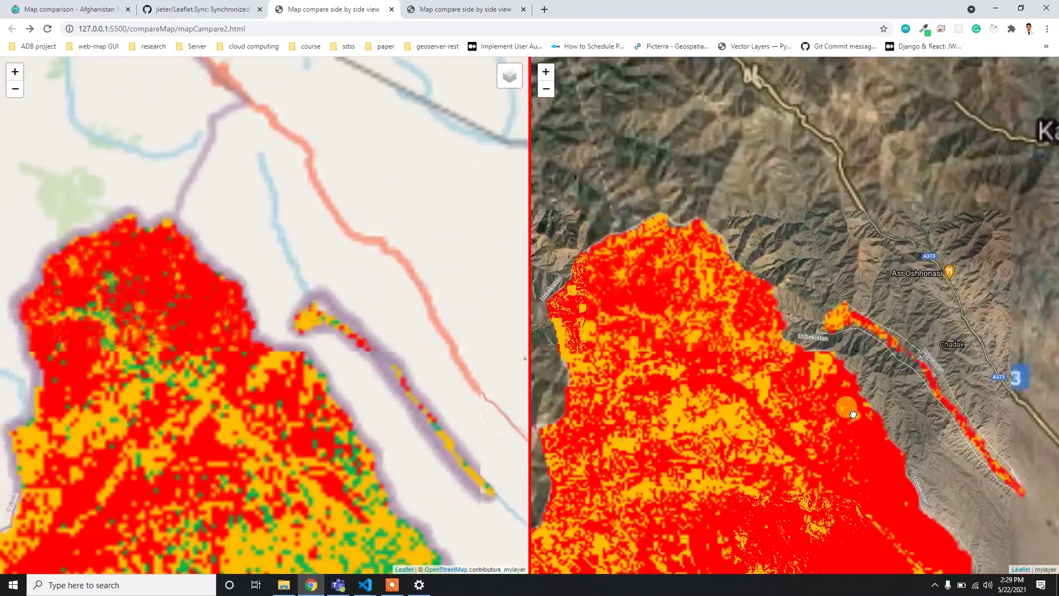
pyautogui.scroll(1, 766, 342)
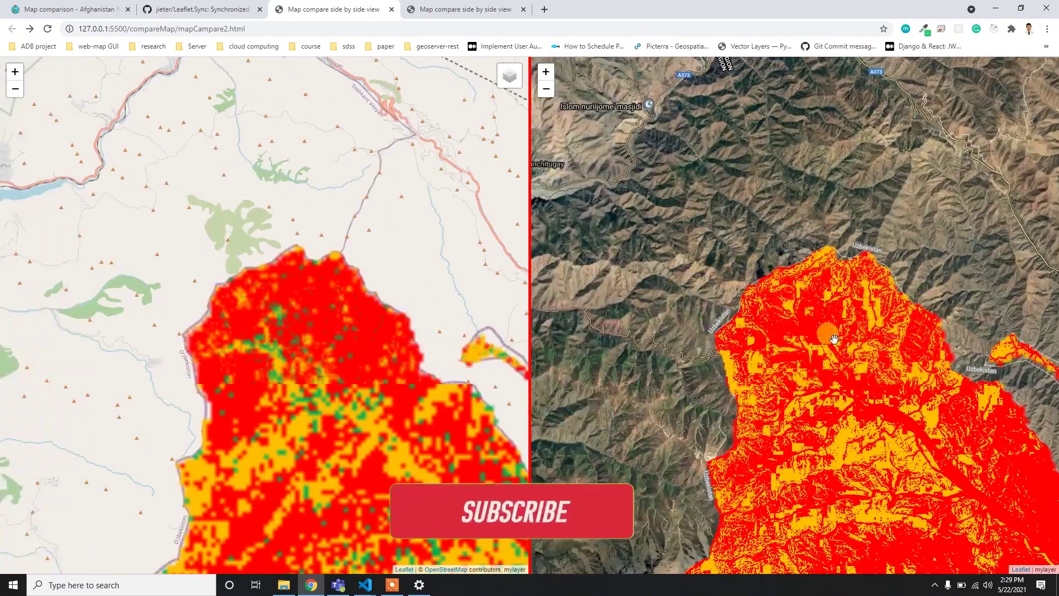
pyautogui.scroll(1, 817, 355)
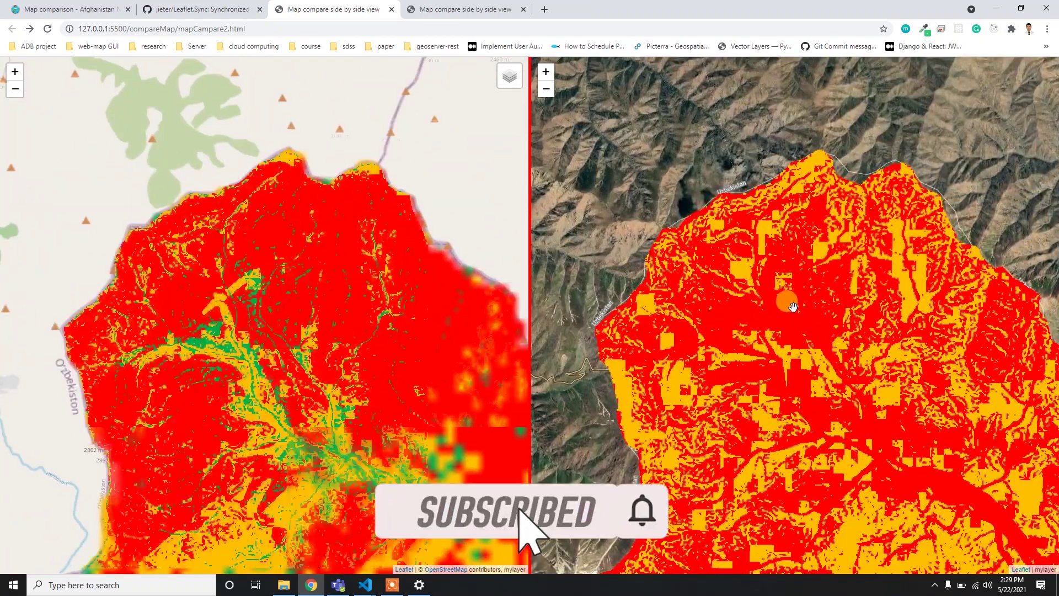